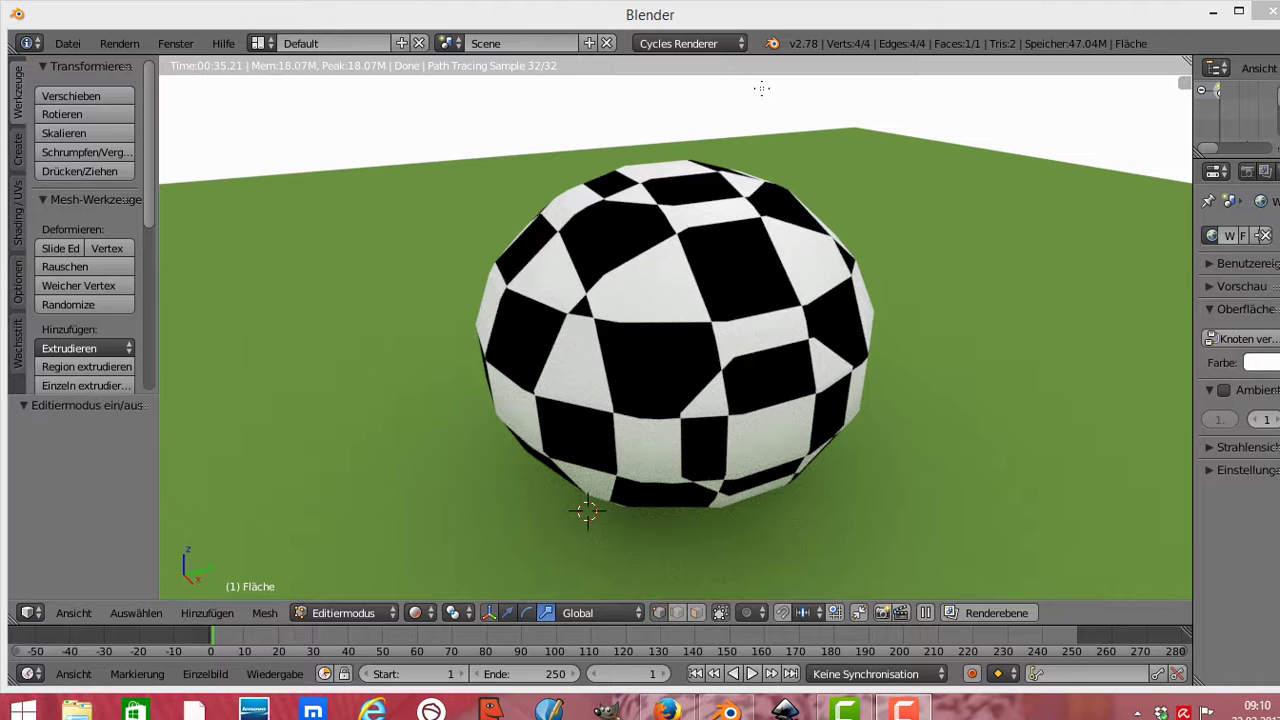
# Reload the default start-up file and delete its cube, keeping only camera and lamp
pyautogui.click(67, 44)
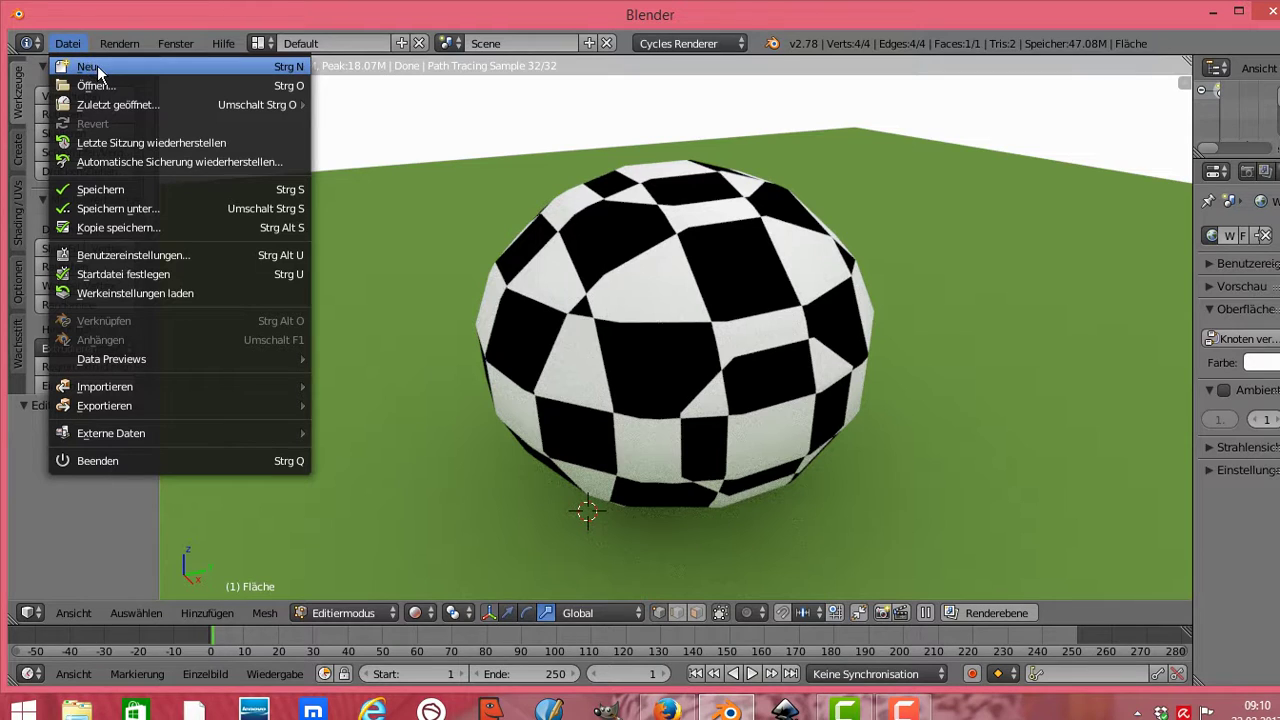
pyautogui.click(99, 67)
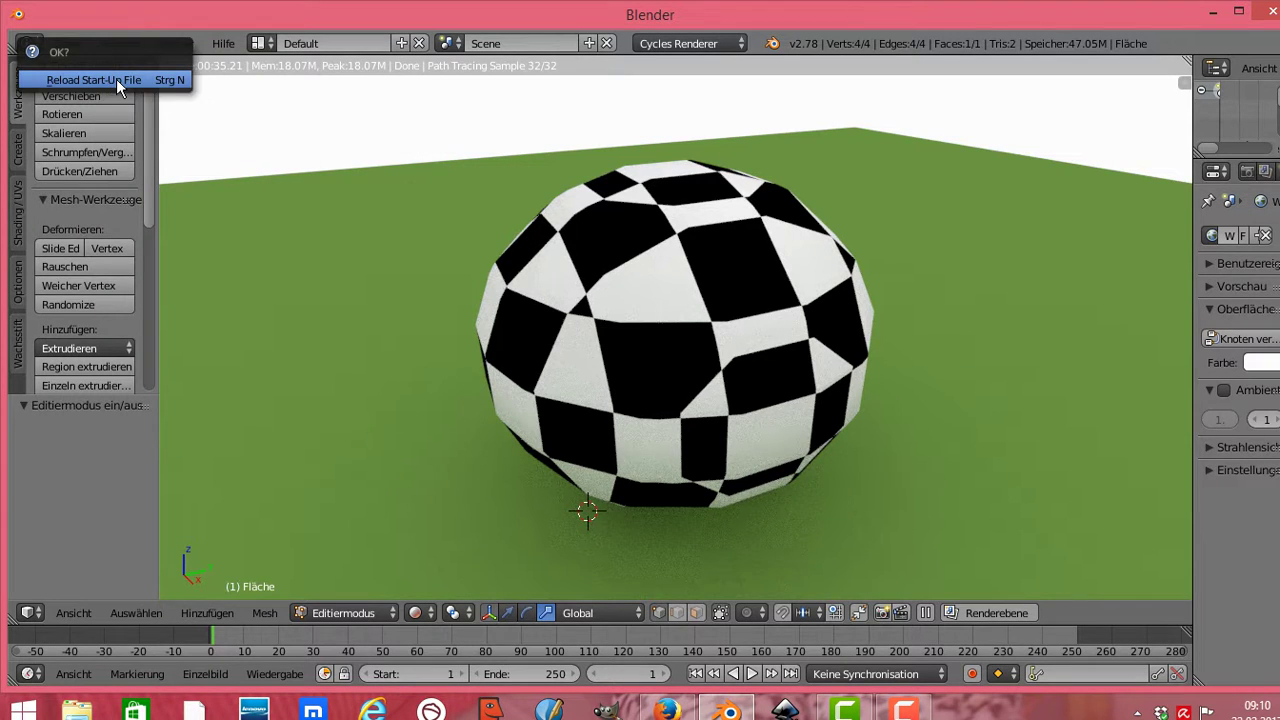
pyautogui.click(116, 79)
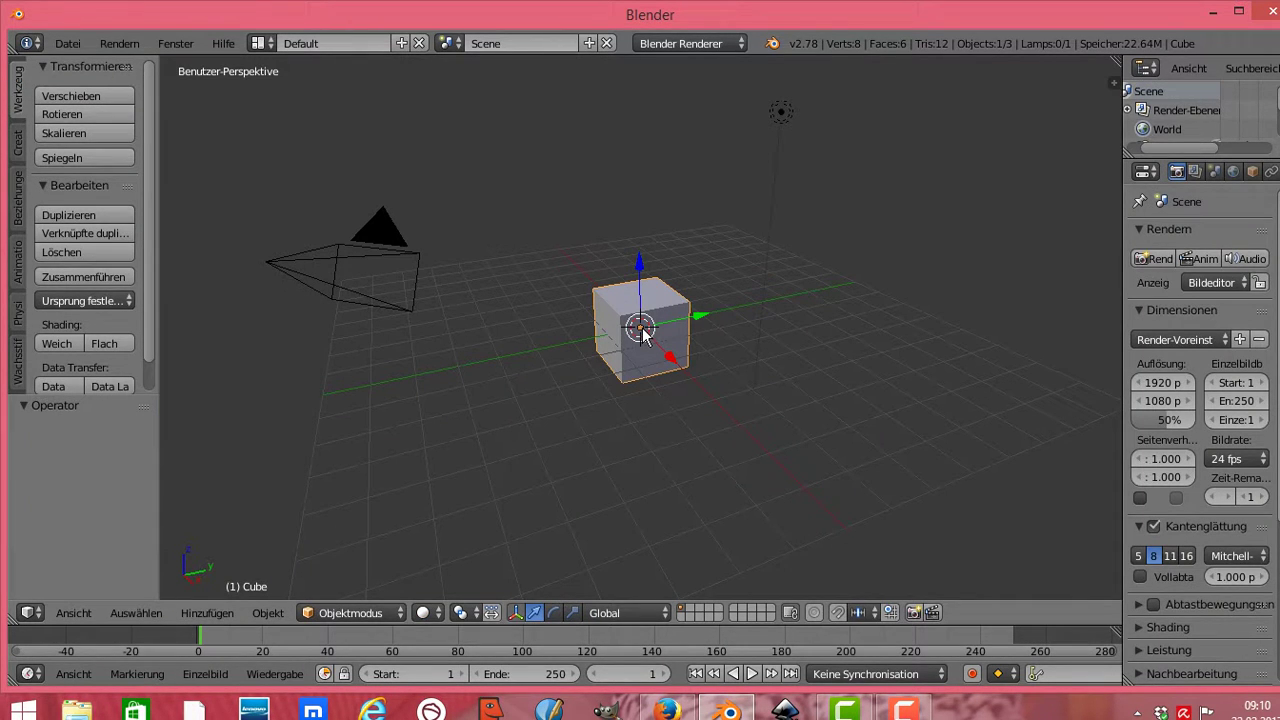
pyautogui.press('x')
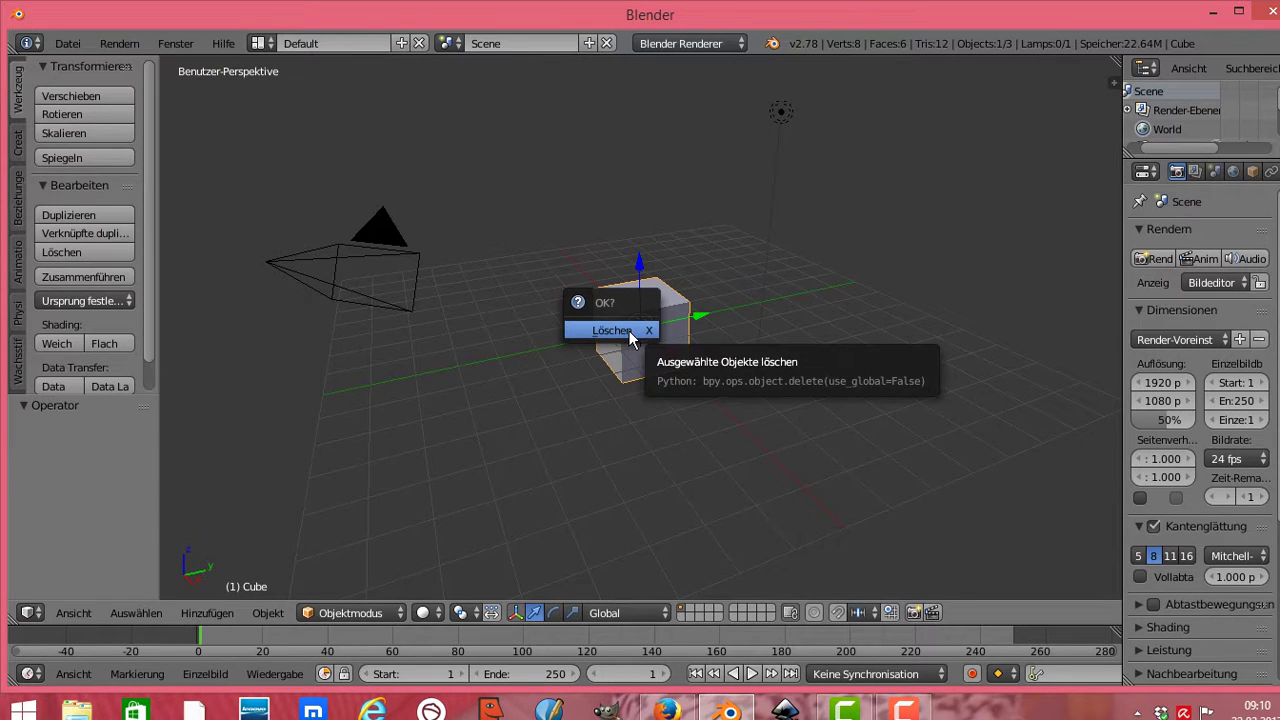
pyautogui.click(630, 336)
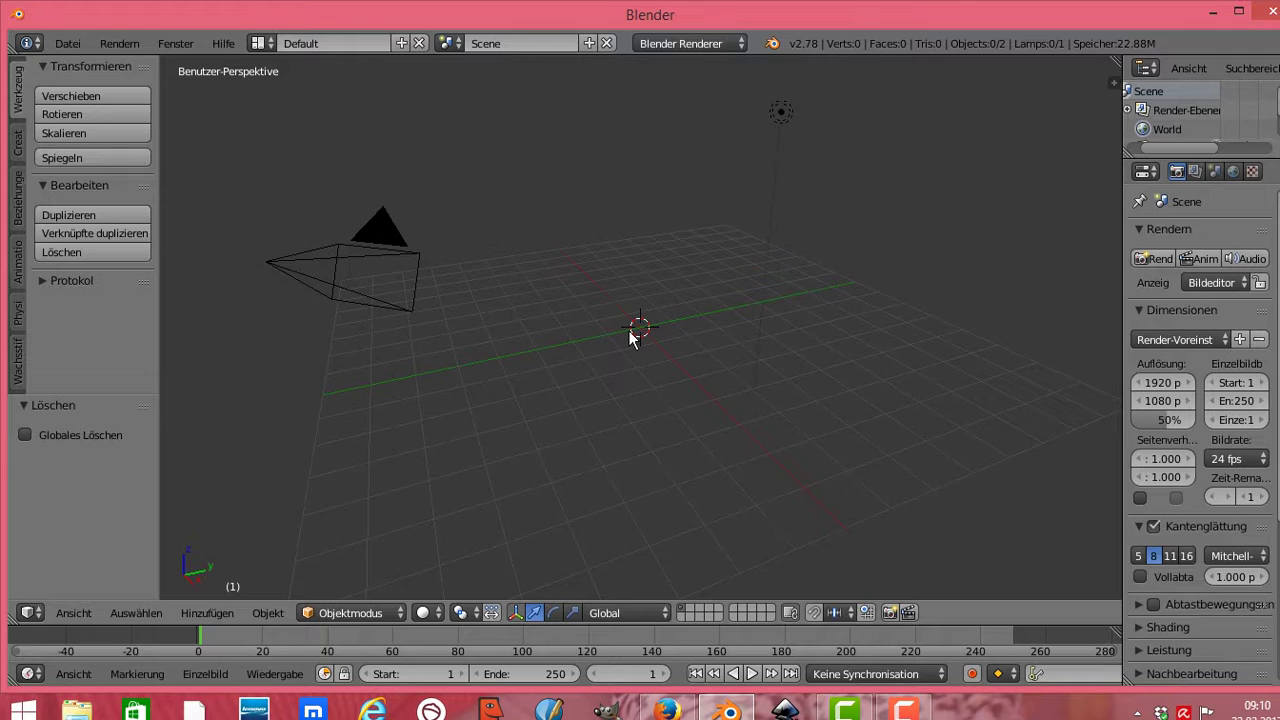
# Add a metaball ball at the origin and stretch it along the Y axis
pyautogui.click(209, 612)
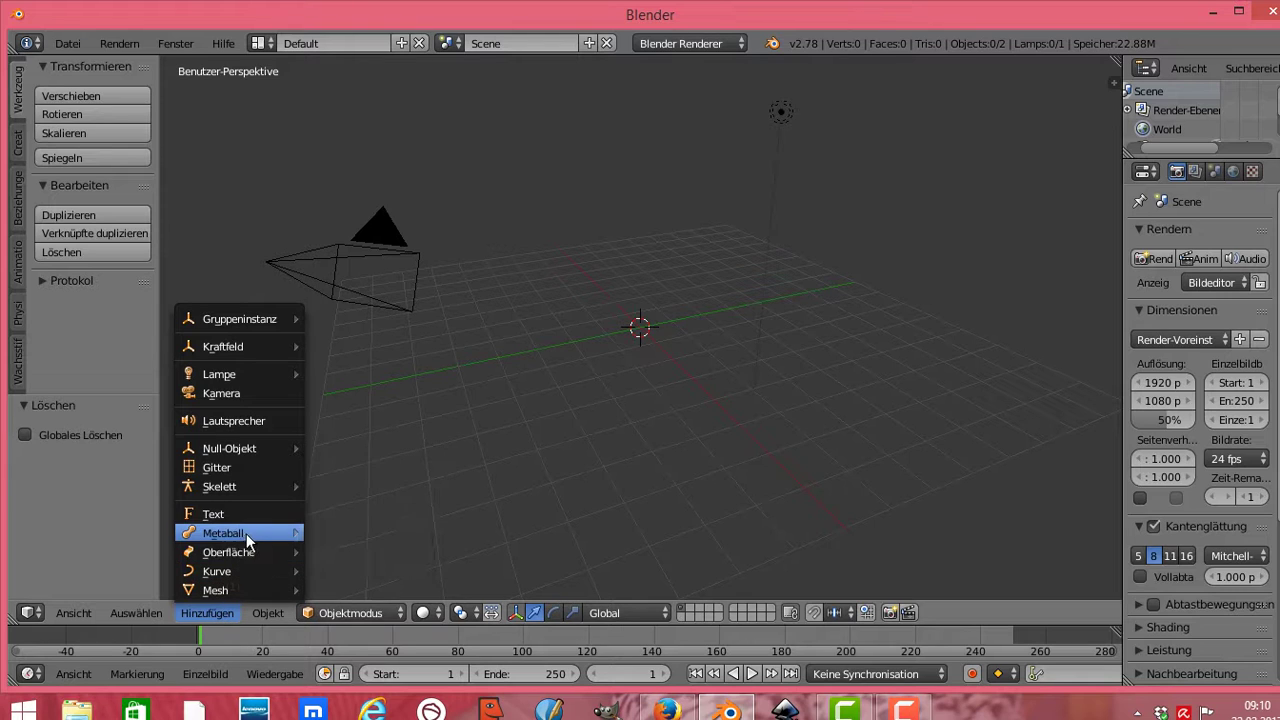
pyautogui.moveTo(224, 533)
pyautogui.click(345, 535)
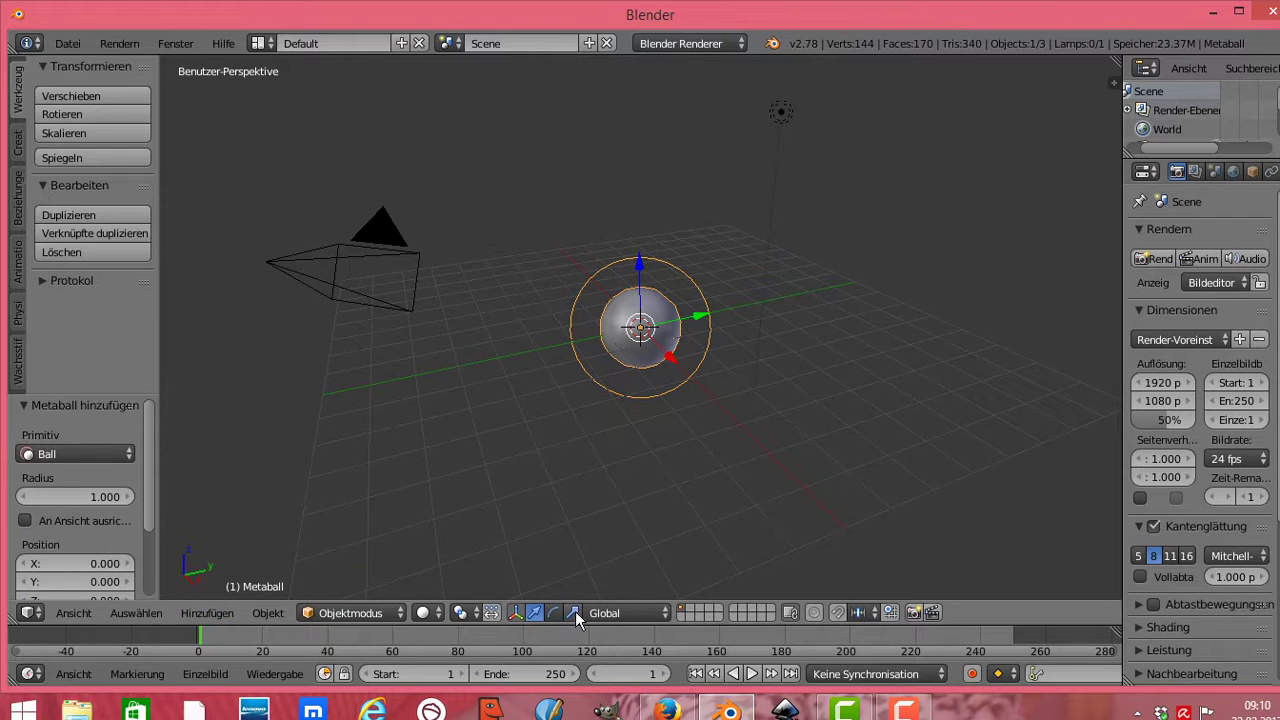
pyautogui.press('s')
pyautogui.press('y')
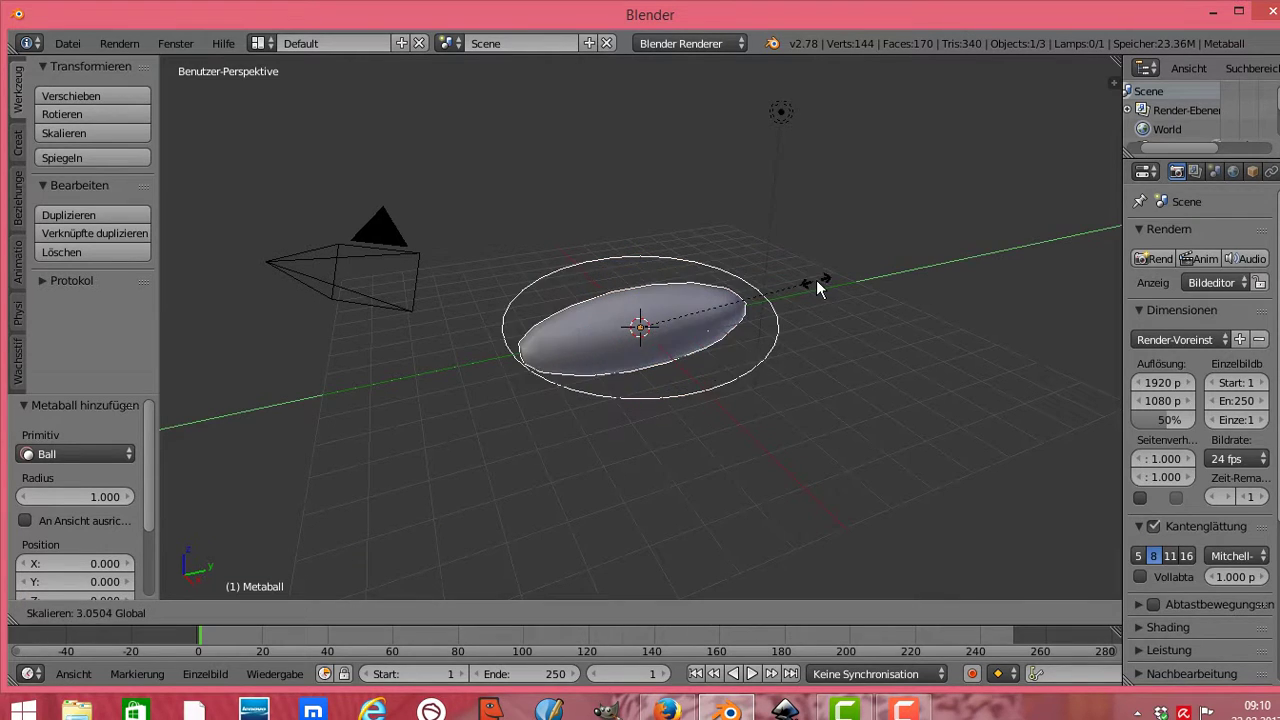
pyautogui.click(771, 334)
# Rescale the metaball along X, Z and Y into a round sphere of 0.849
pyautogui.press('s')
pyautogui.press('x')
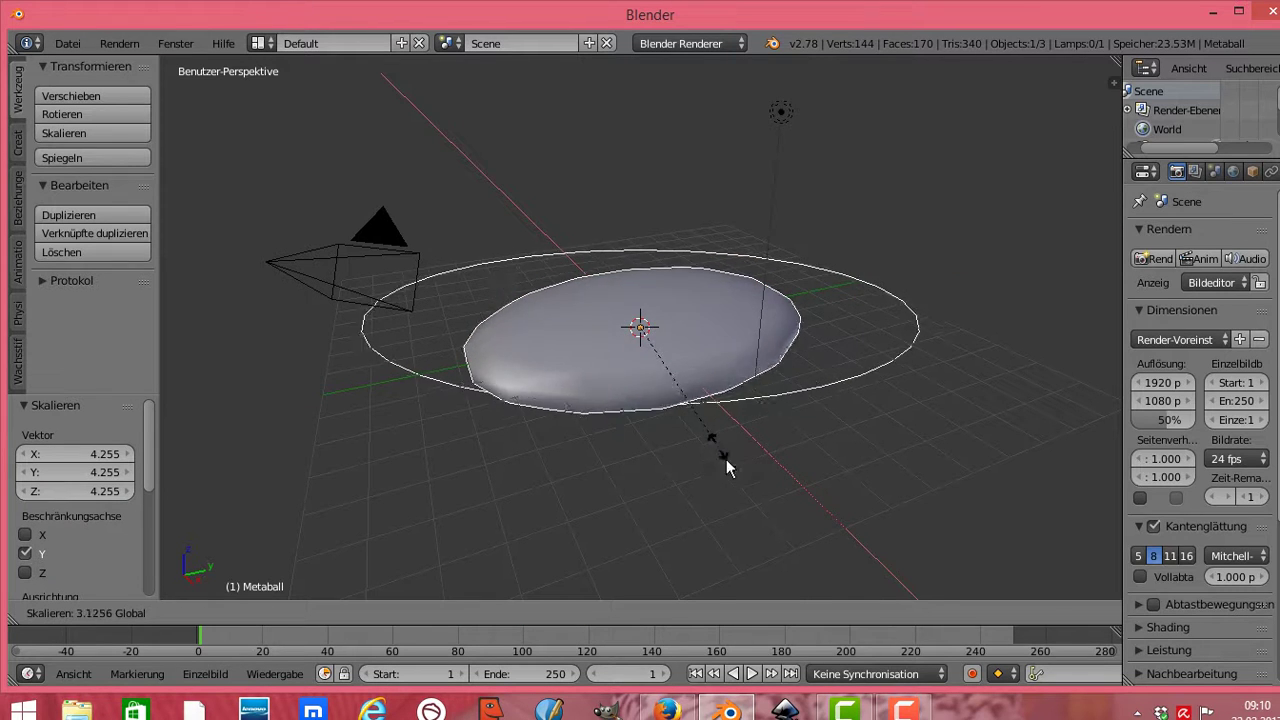
pyautogui.click(733, 470)
pyautogui.press('s')
pyautogui.press('z')
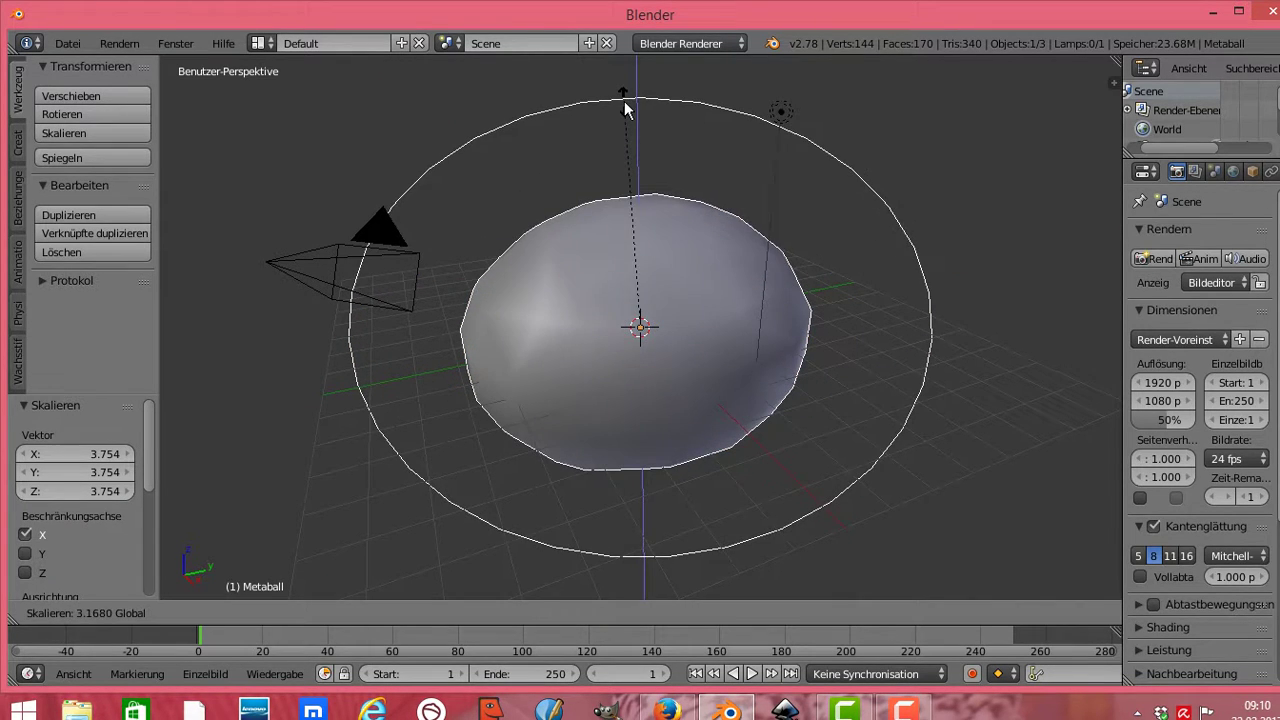
pyautogui.click(626, 100)
pyautogui.press('s')
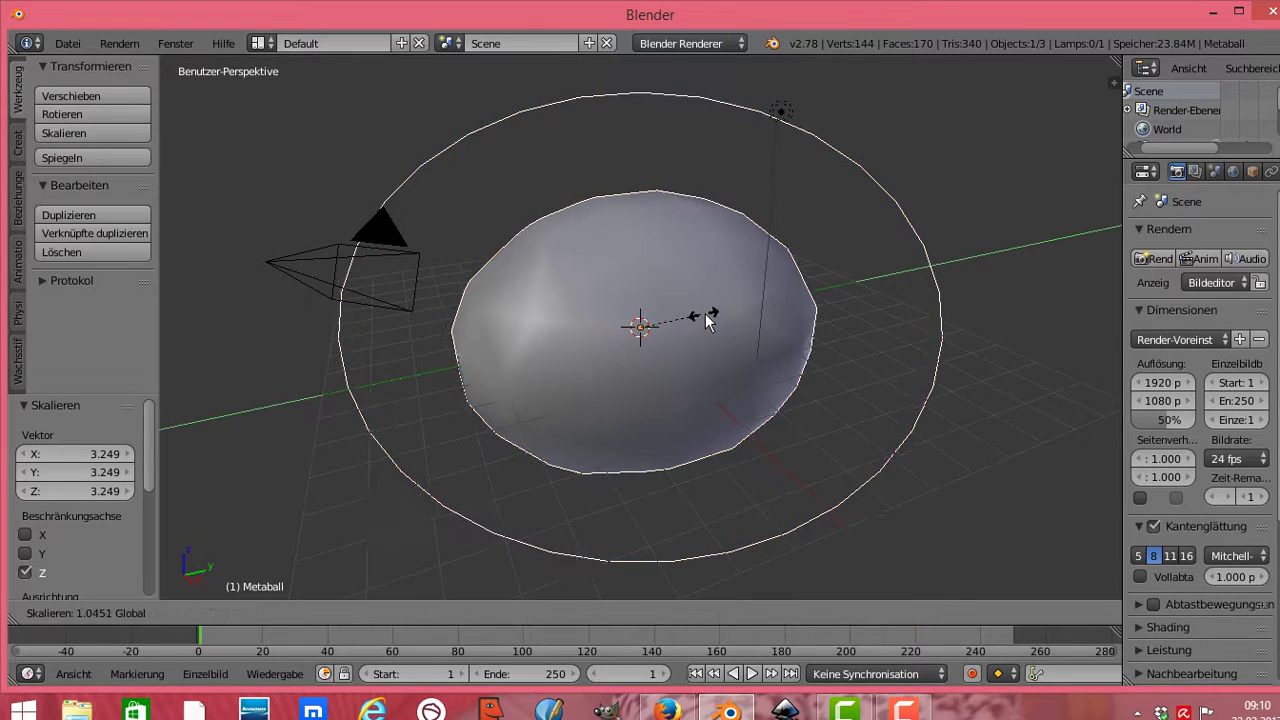
pyautogui.press('y')
pyautogui.click(697, 328)
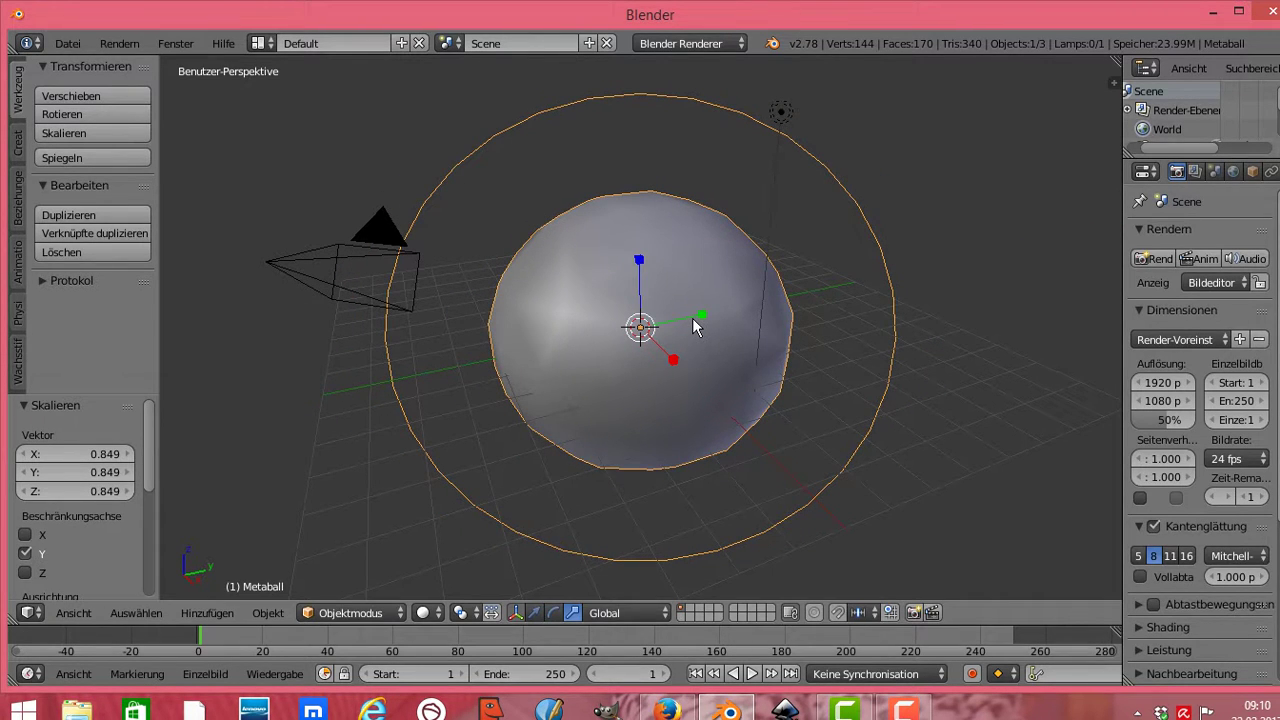
pyautogui.click(401, 617)
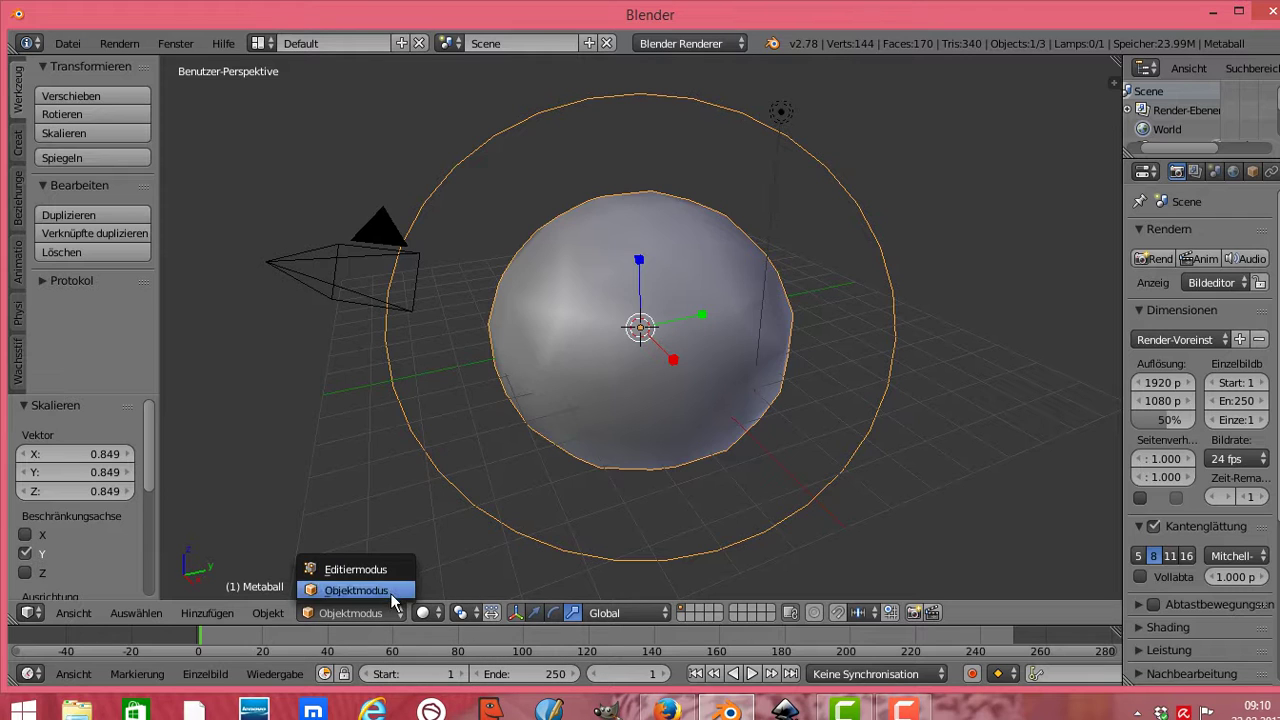
pyautogui.click(386, 572)
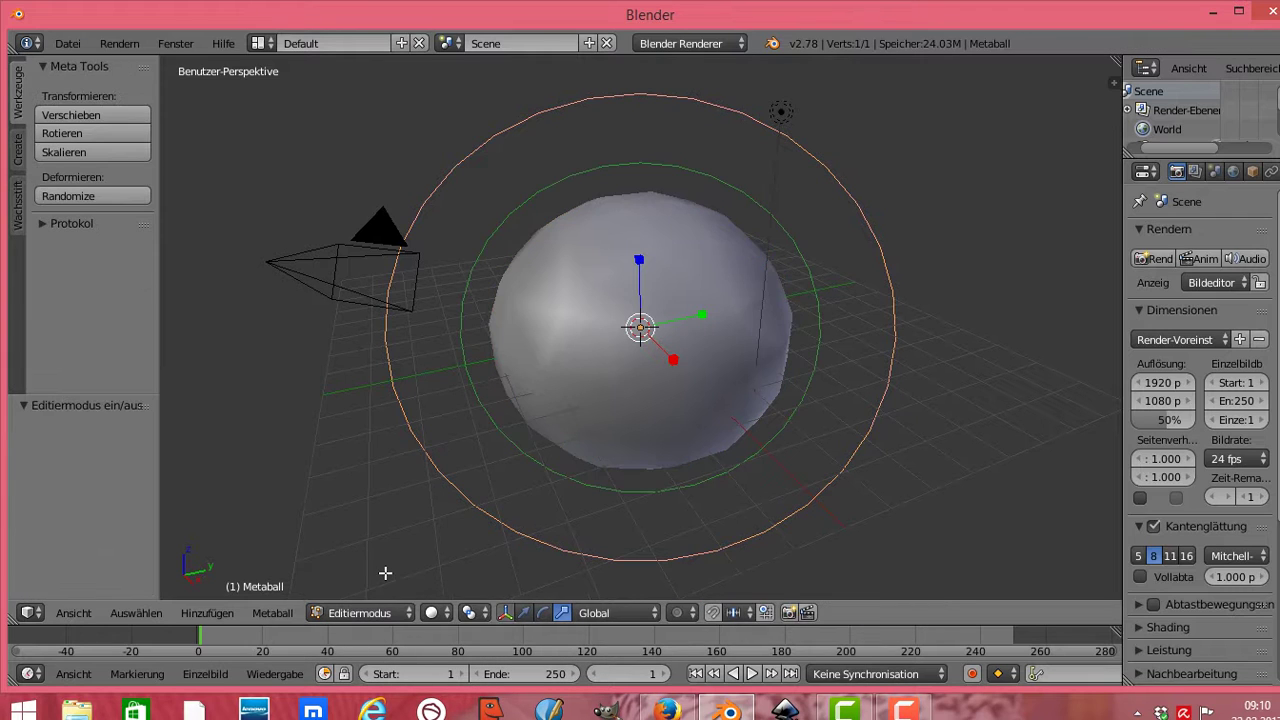
pyautogui.click(446, 613)
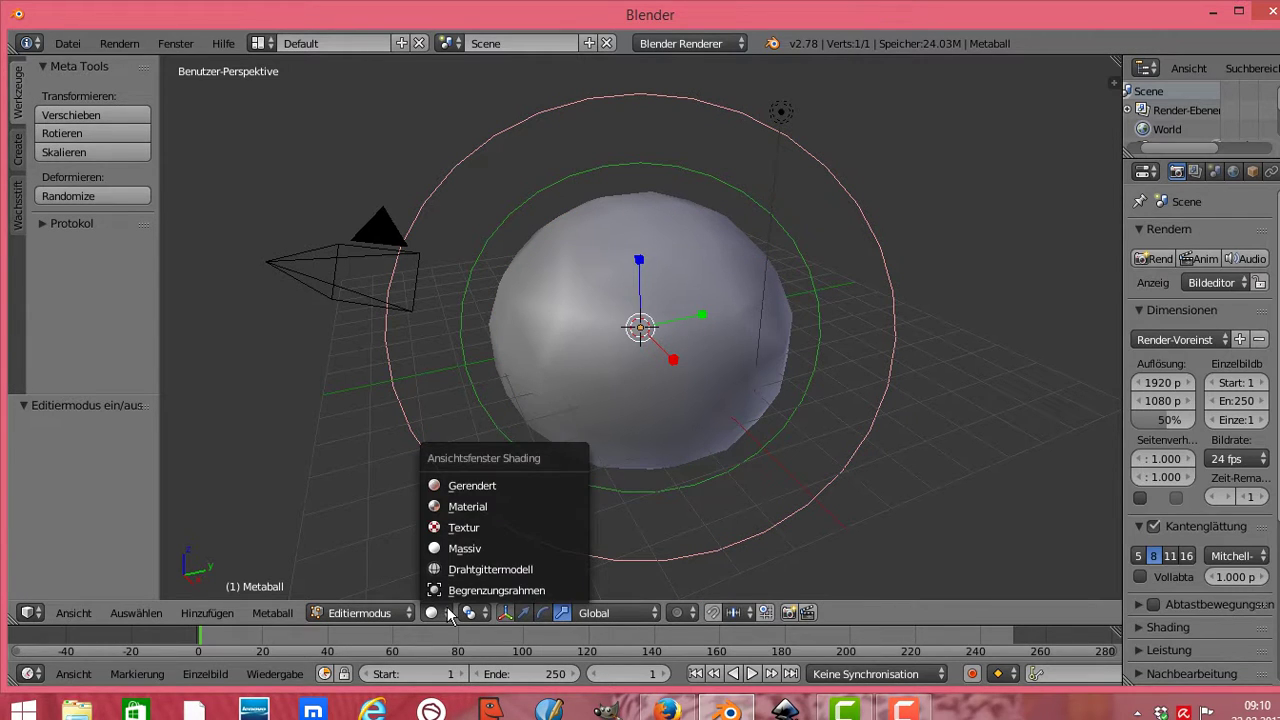
pyautogui.click(468, 570)
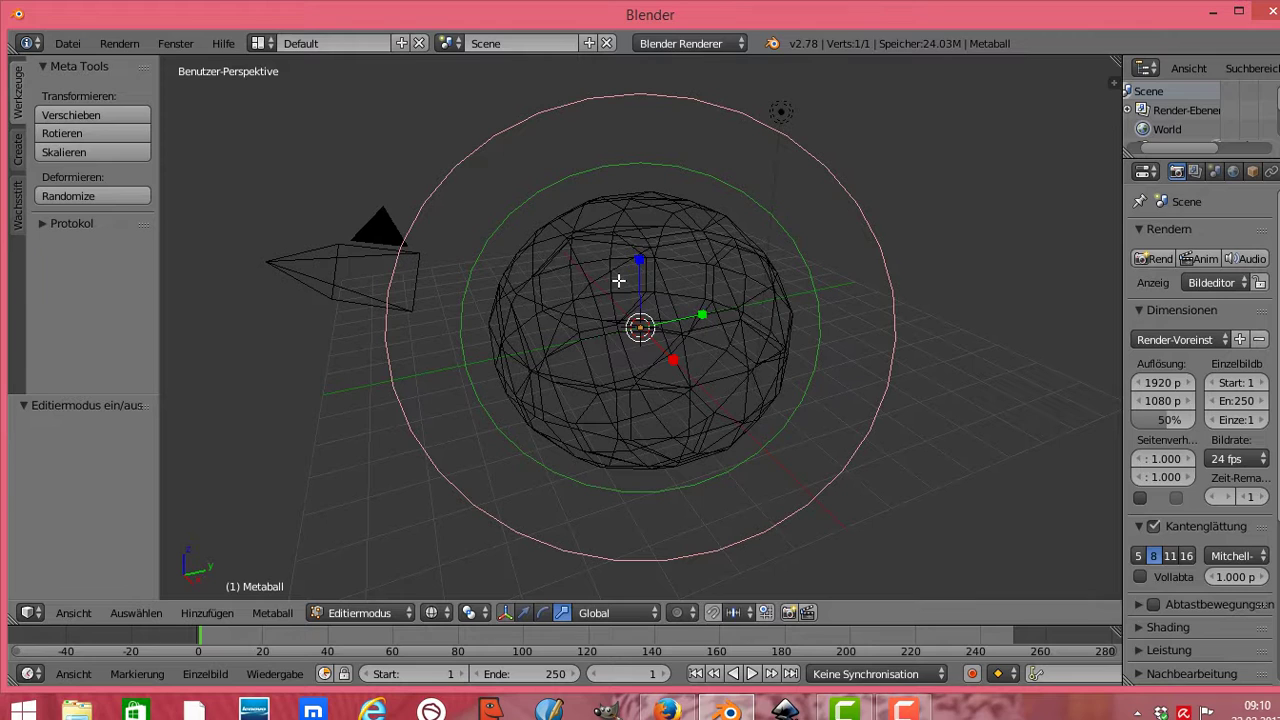
pyautogui.click(151, 615)
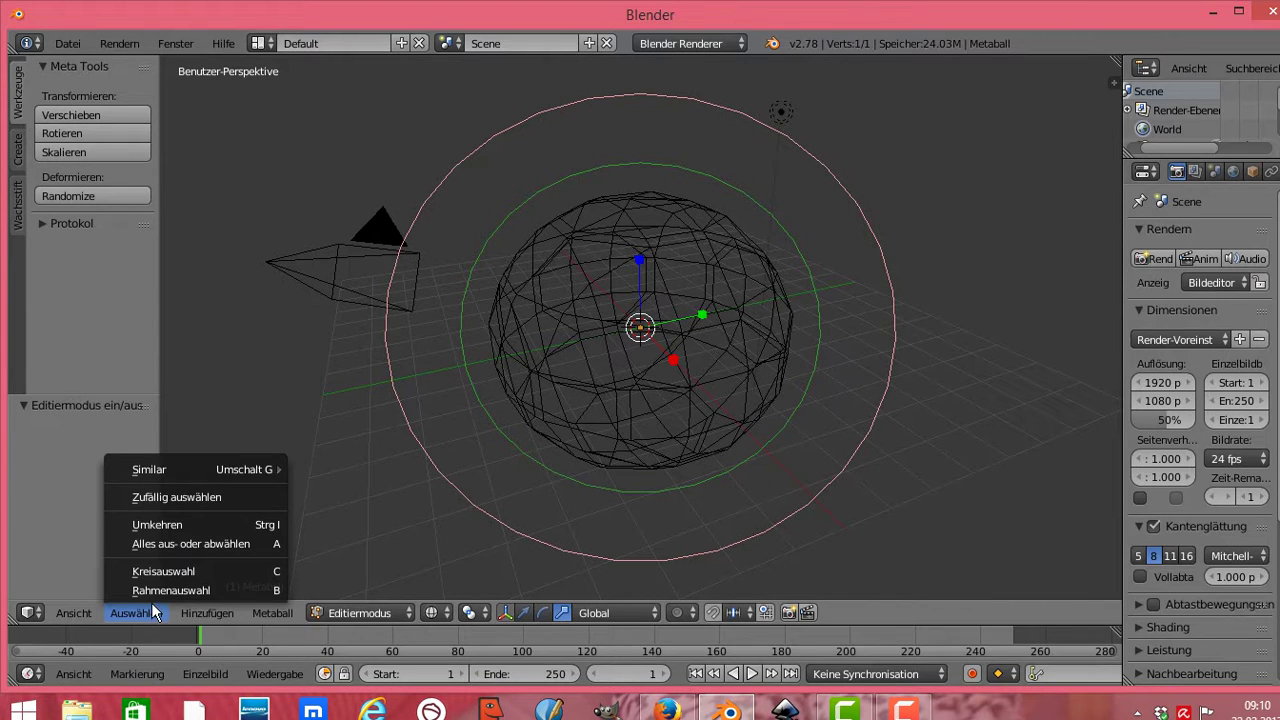
pyautogui.click(205, 498)
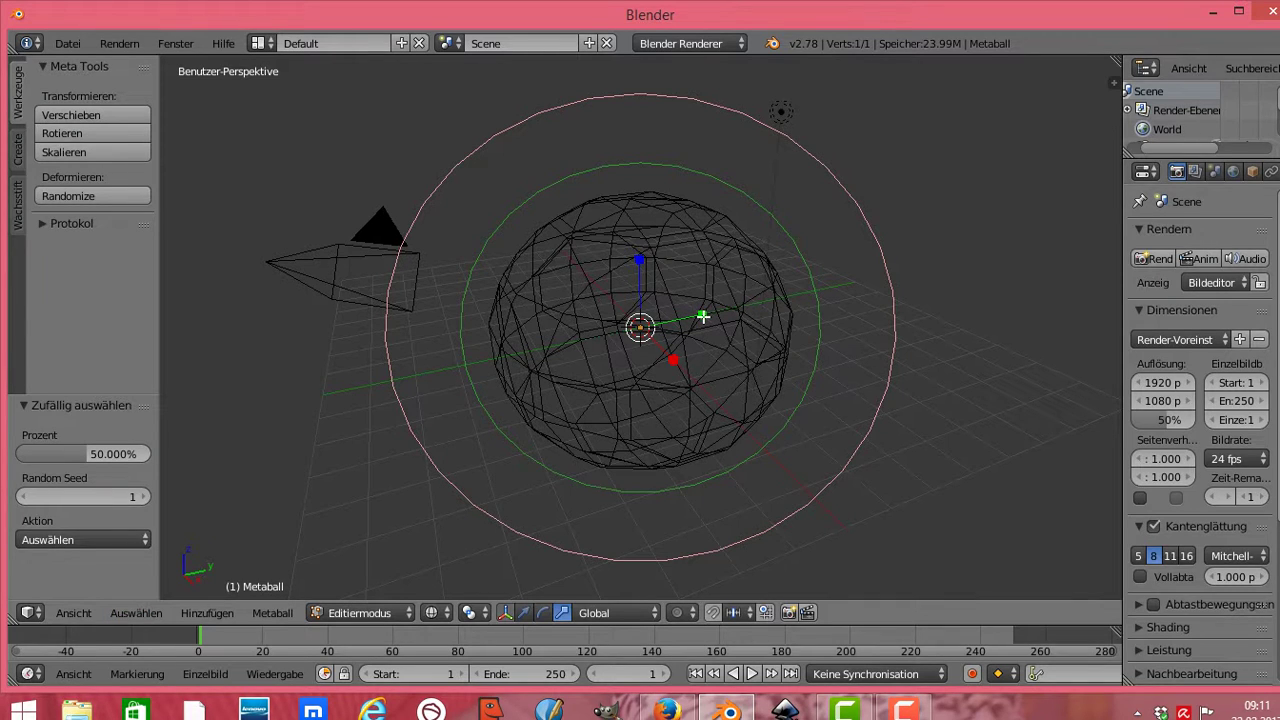
pyautogui.moveTo(703, 317); pyautogui.dragTo(707, 315)
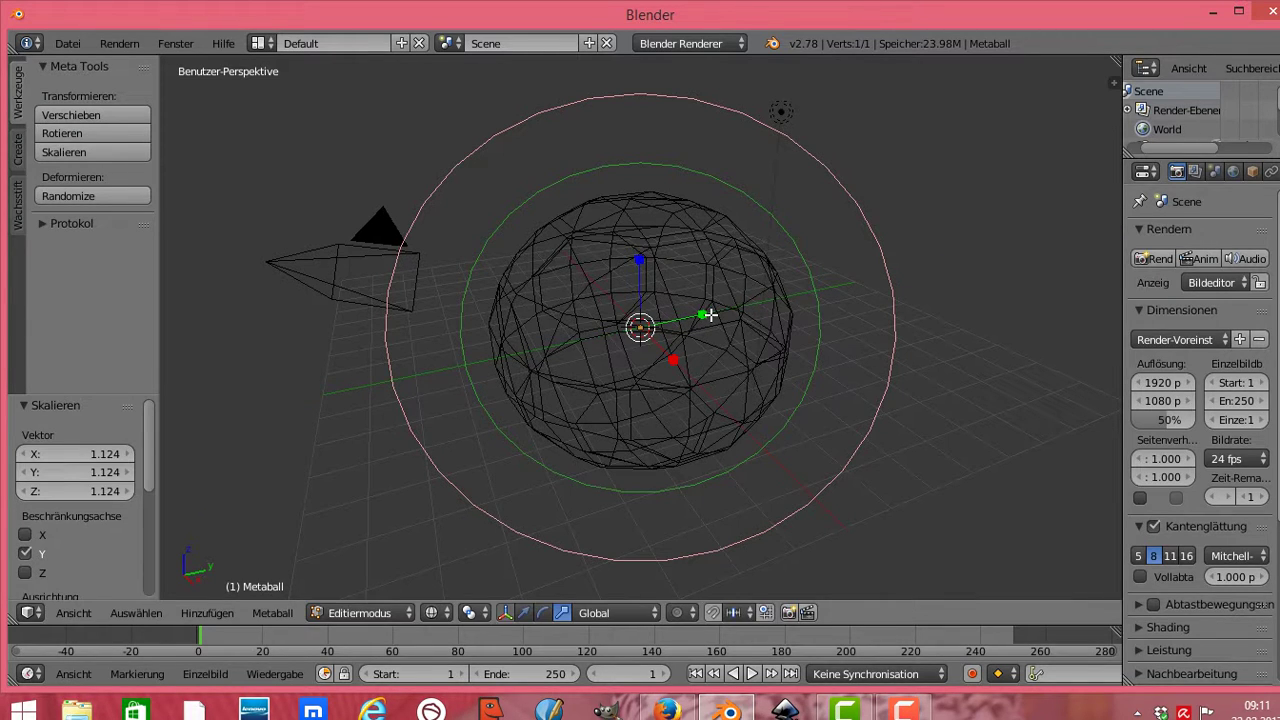
pyautogui.click(410, 609)
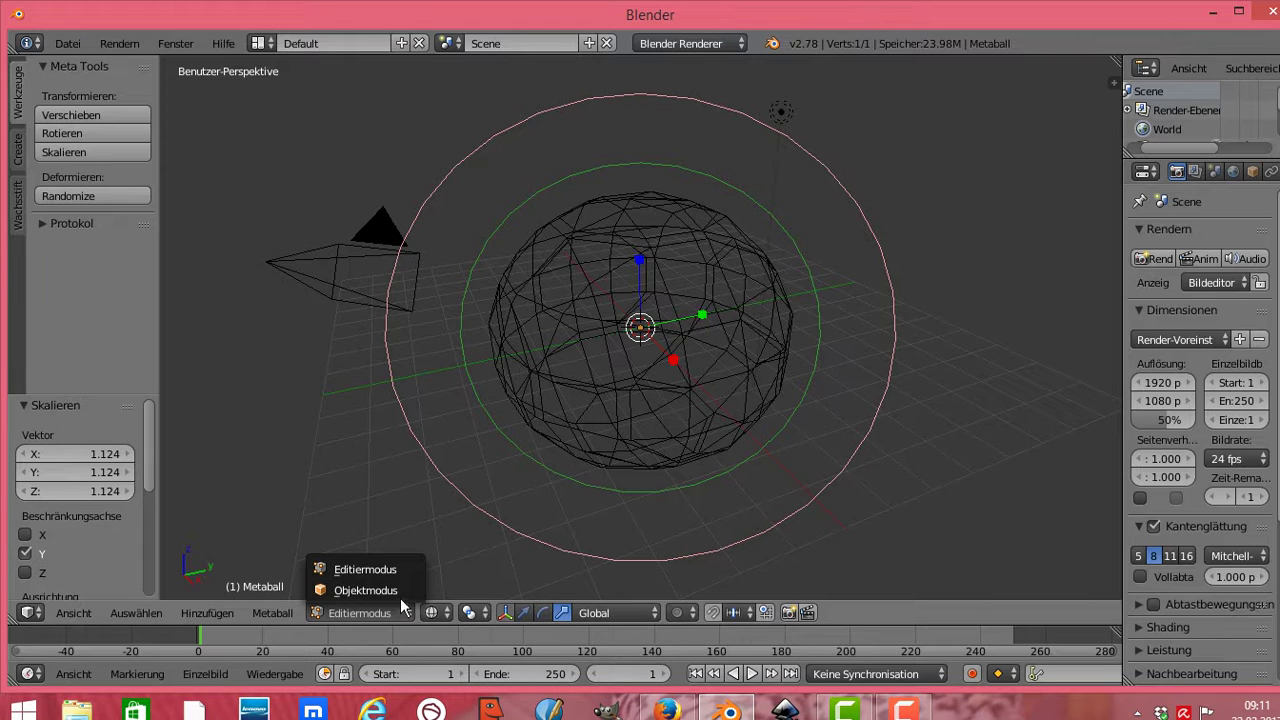
pyautogui.click(397, 590)
pyautogui.click(428, 612)
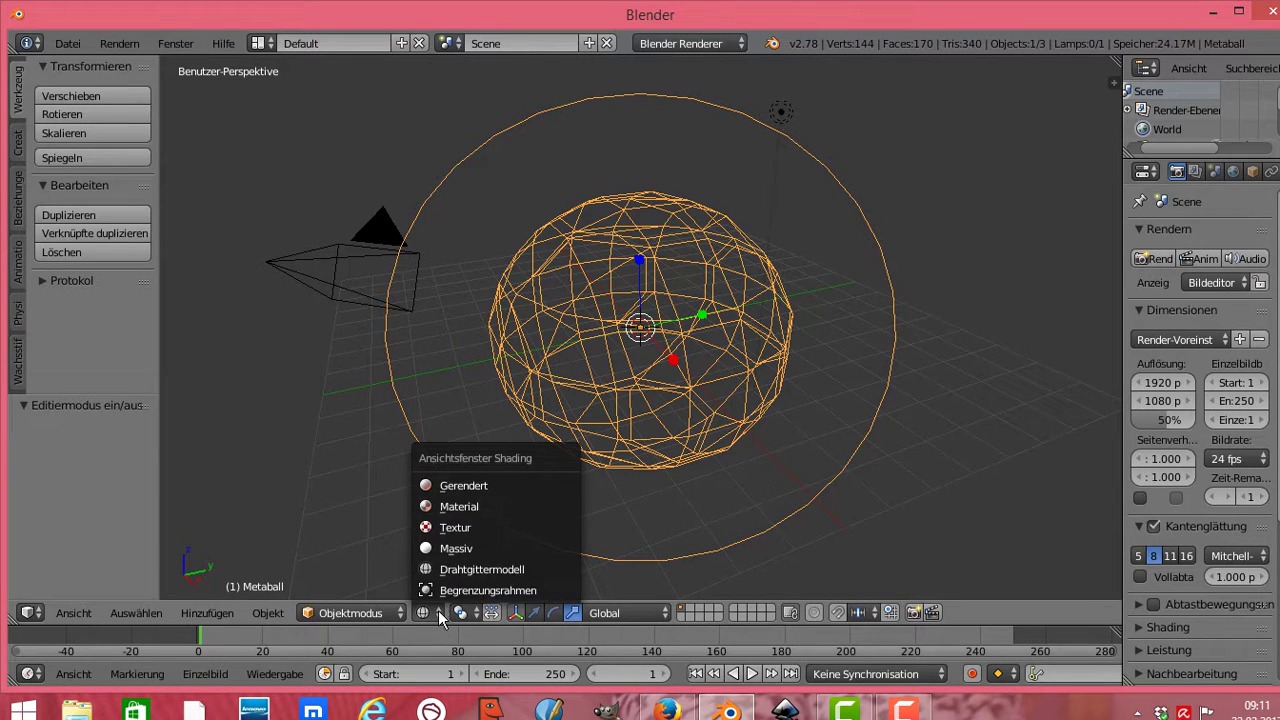
pyautogui.click(458, 552)
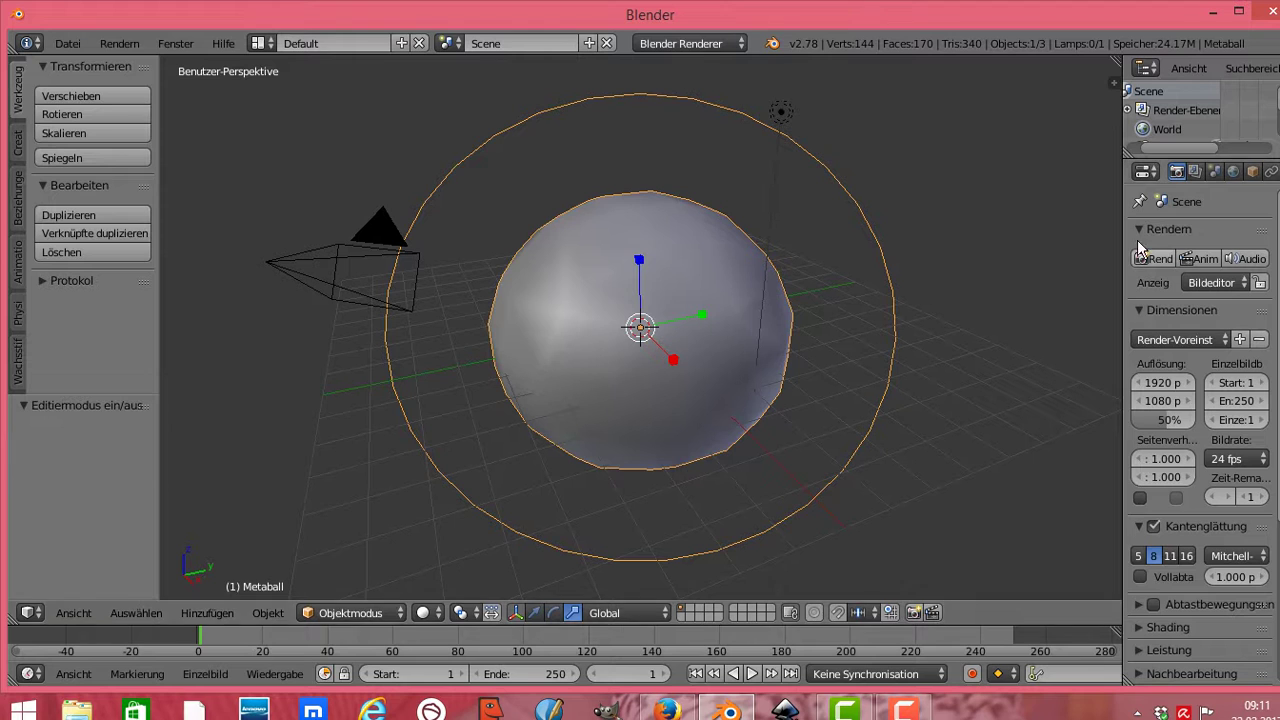
# Switch the render engine to Cycles and give the metaball a new Diffuse BSDF material, Material.001
pyautogui.moveTo(1120, 192); pyautogui.dragTo(1035, 215)
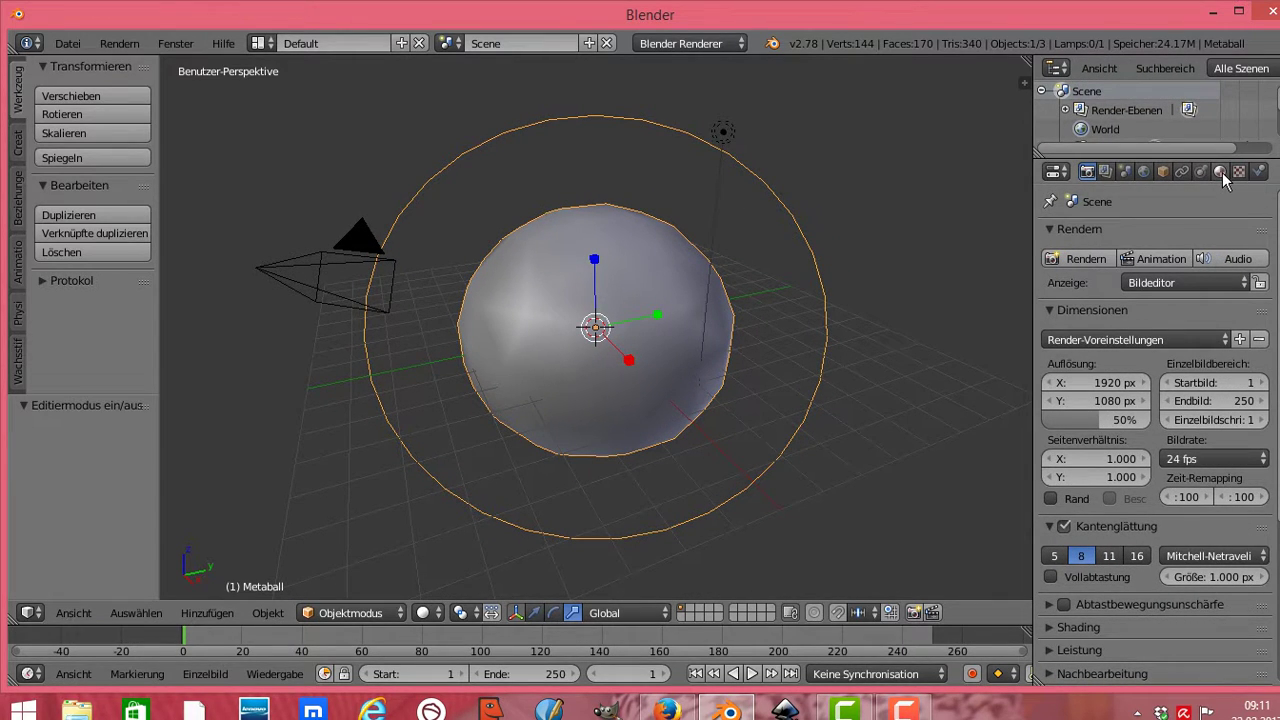
pyautogui.click(1220, 172)
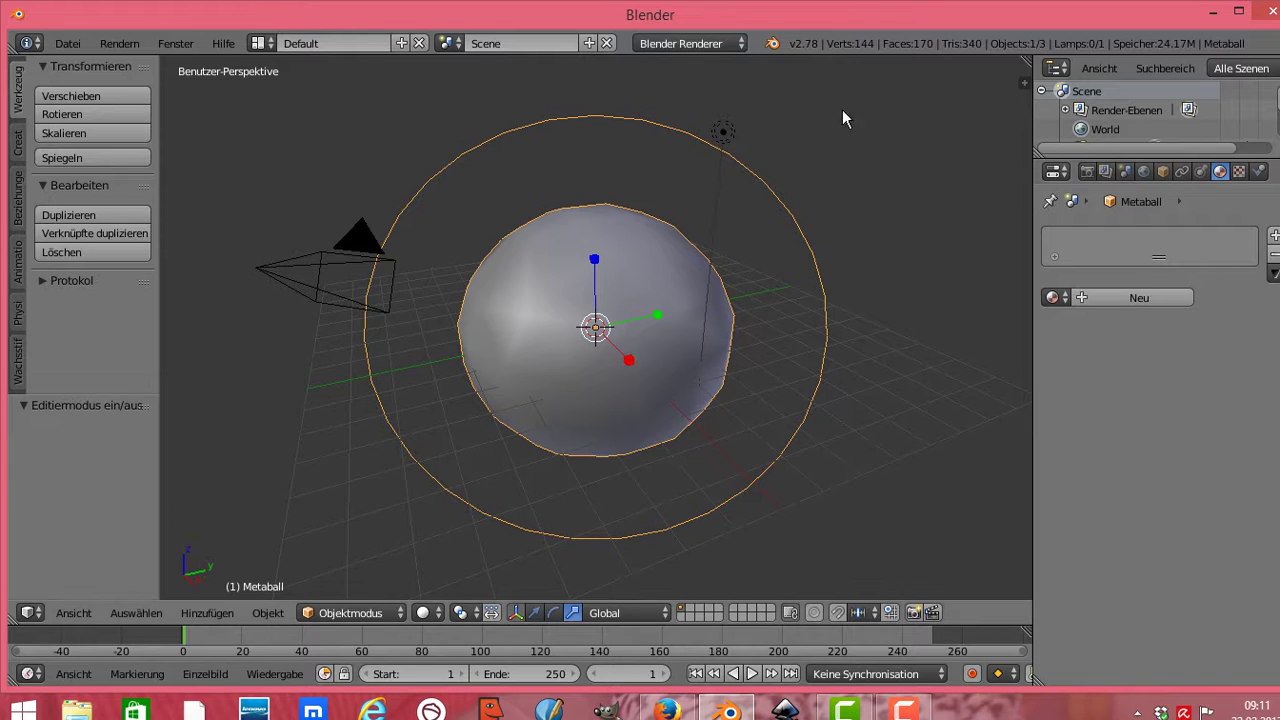
pyautogui.click(744, 44)
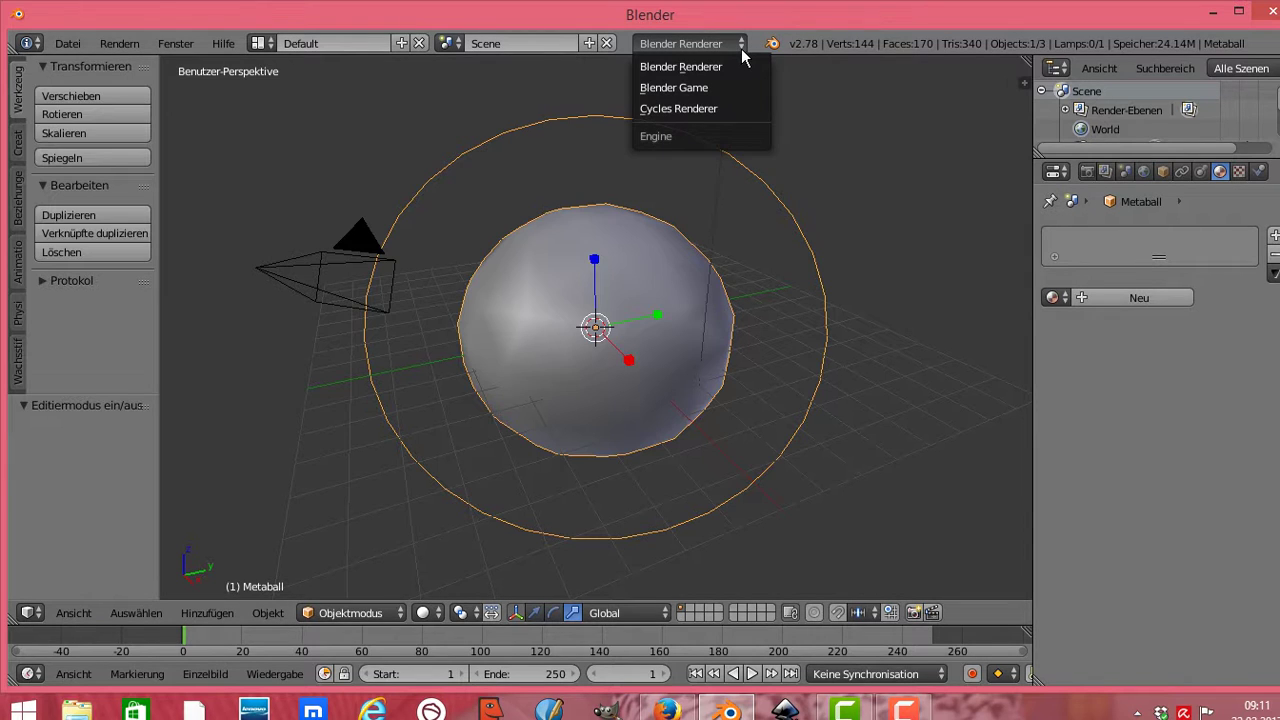
pyautogui.click(710, 108)
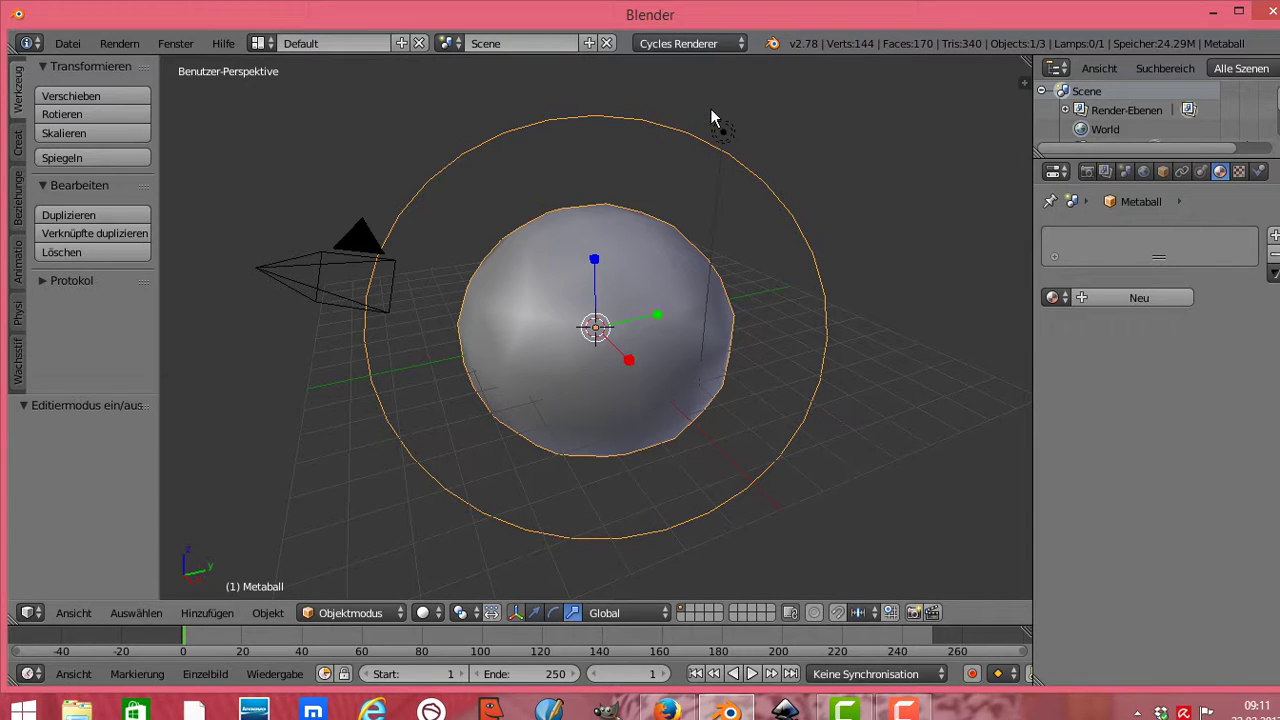
pyautogui.click(1123, 295)
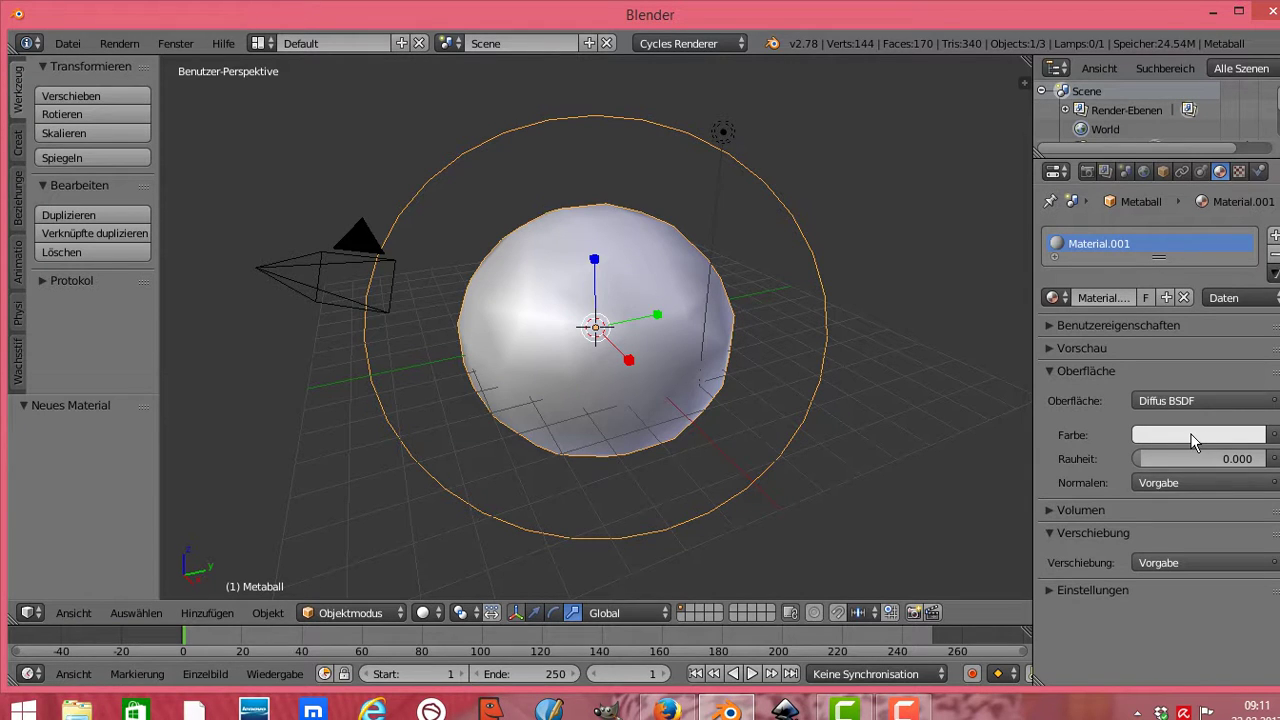
# Drive Material.001's colour with a Prüftextur checker texture at scale 5.000
pyautogui.click(1275, 437)
pyautogui.press('Escape')
pyautogui.click(1275, 434)
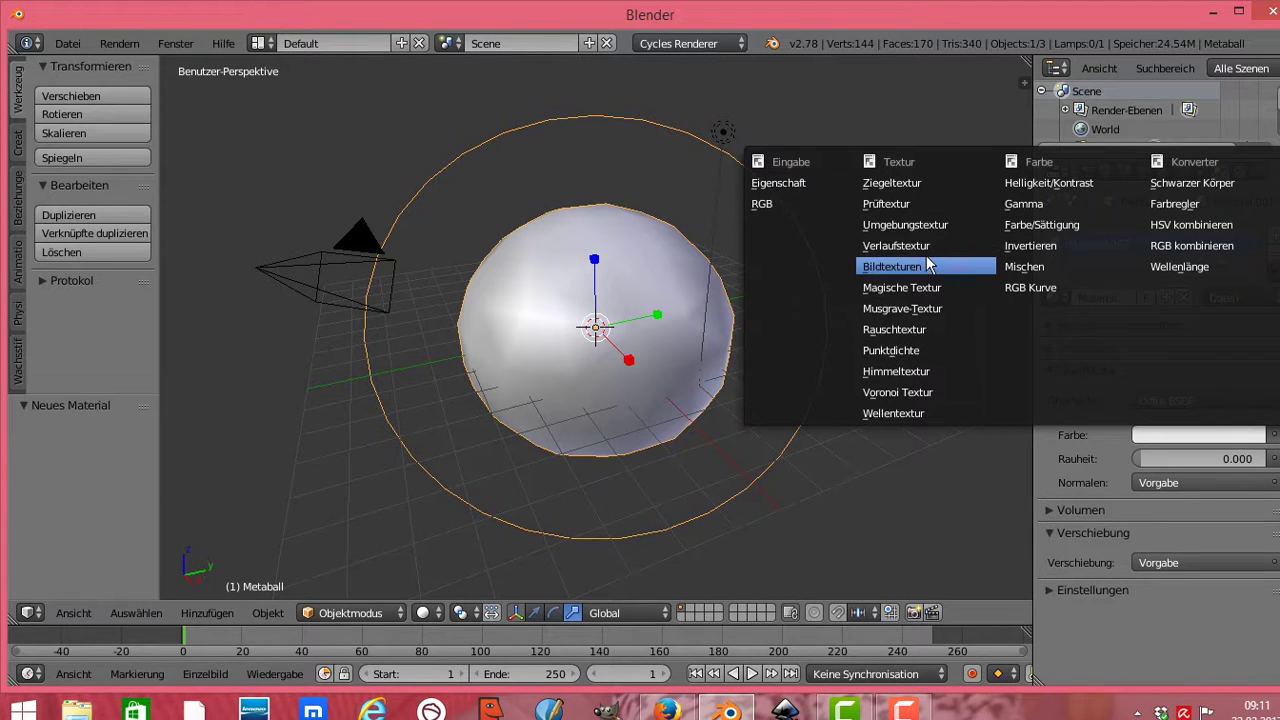
pyautogui.click(906, 203)
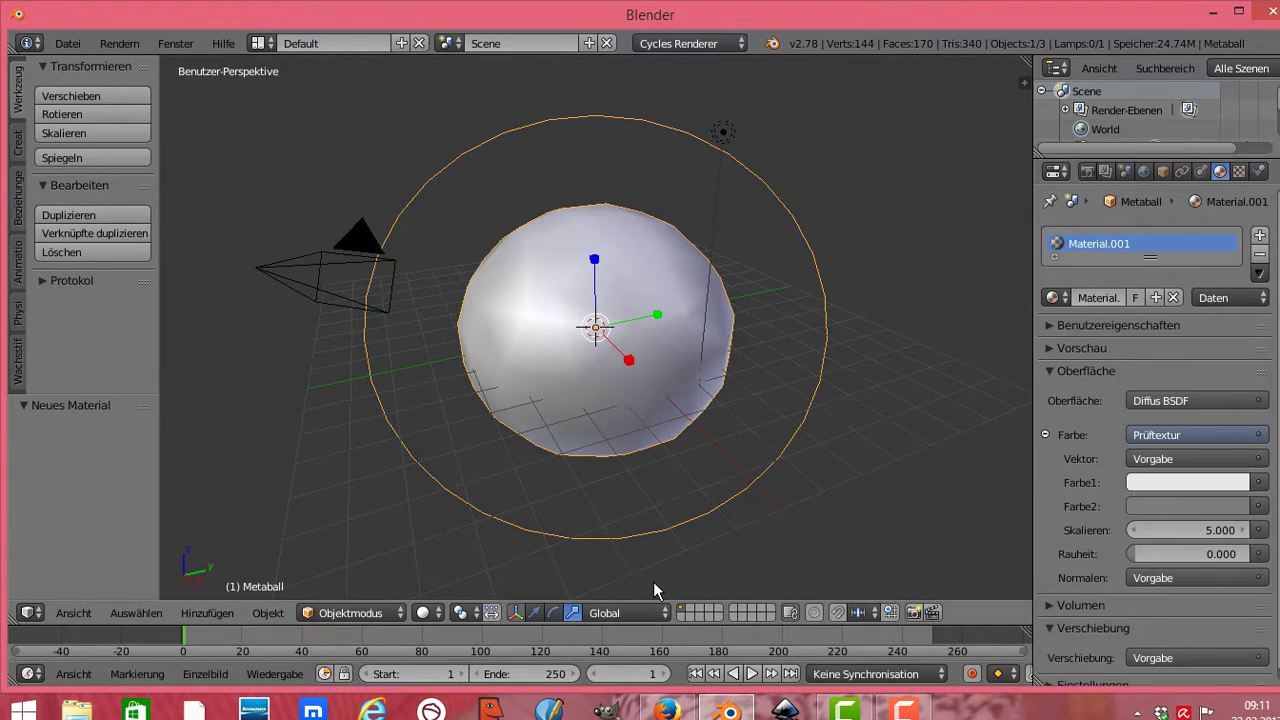
pyautogui.click(437, 614)
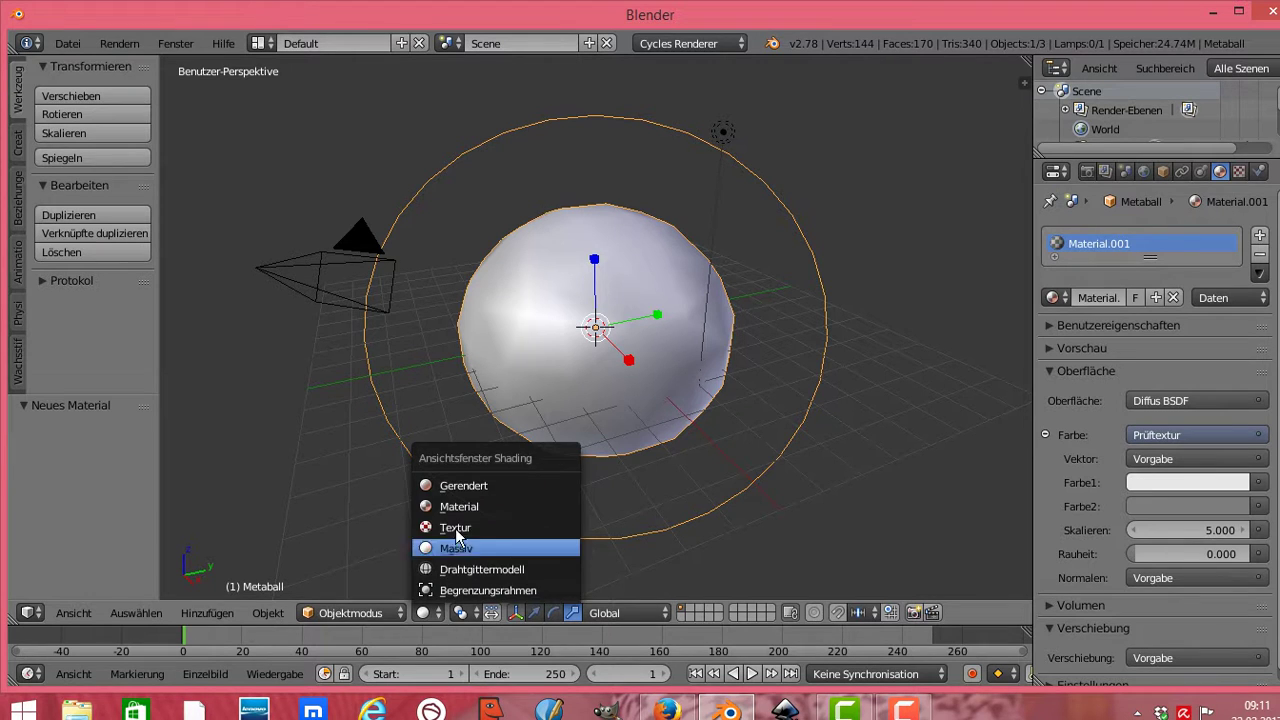
# Preview in Rendered shading and change Material.001's surface to Emission at strength 1.000
pyautogui.click(479, 485)
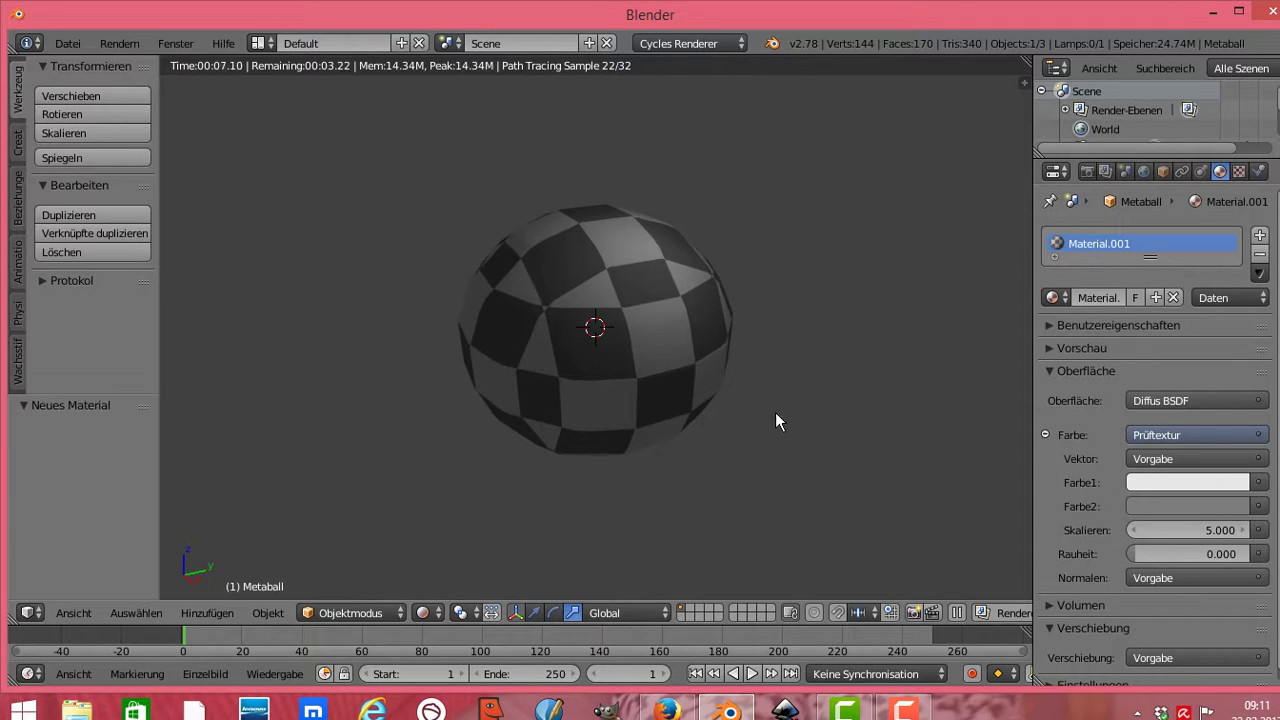
pyautogui.click(1261, 405)
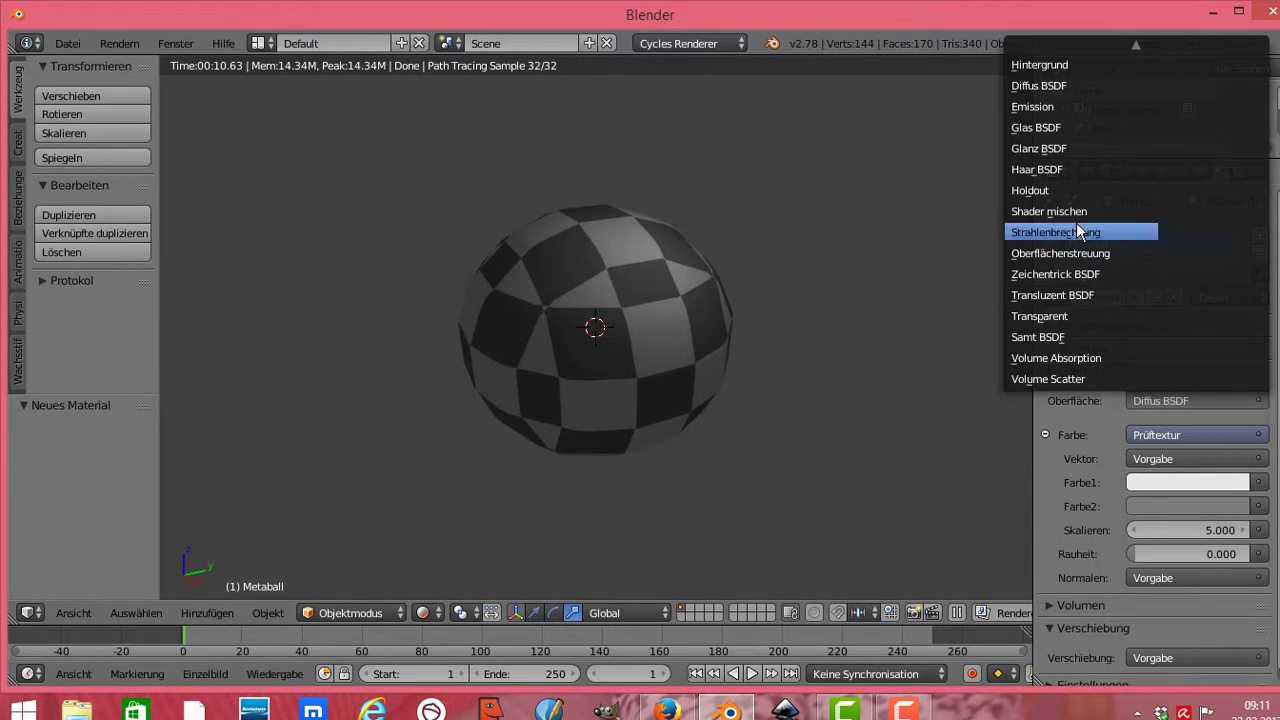
pyautogui.click(1048, 107)
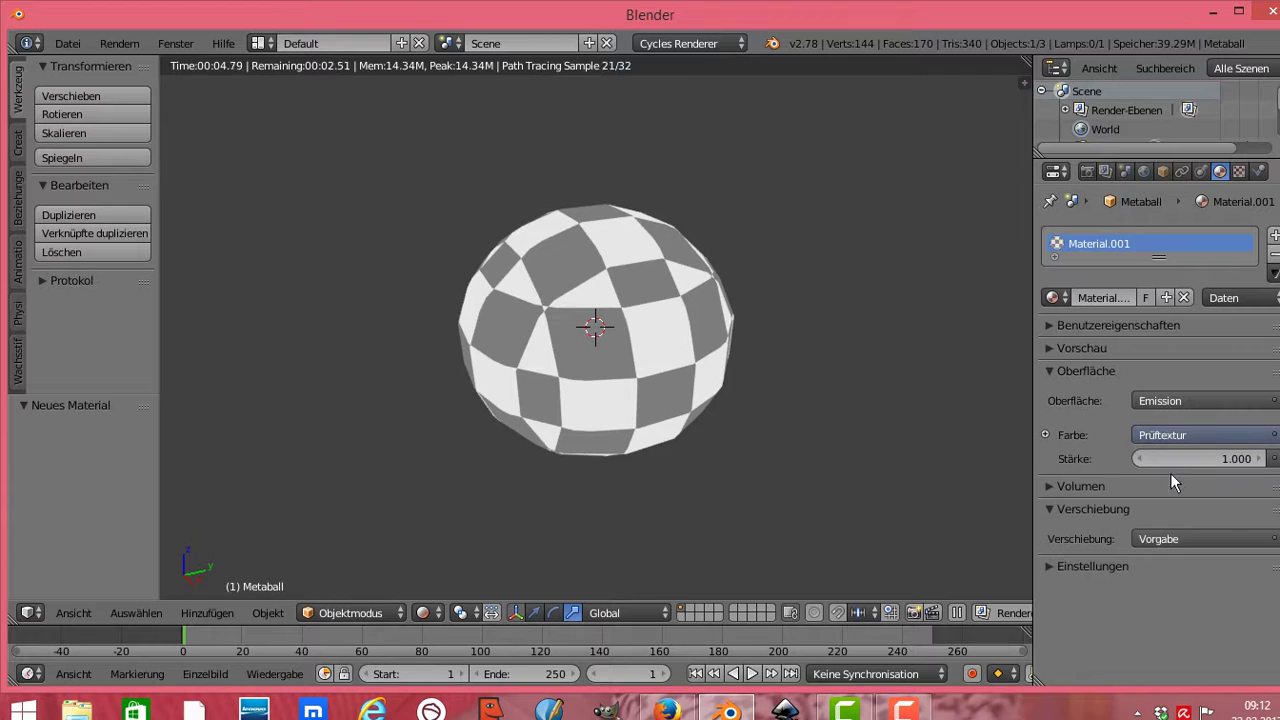
pyautogui.moveTo(1151, 458)
pyautogui.mouseDown()
pyautogui.moveTo(1230, 458)
pyautogui.moveTo(1135, 458)
pyautogui.moveTo(1151, 458)
pyautogui.mouseUp()
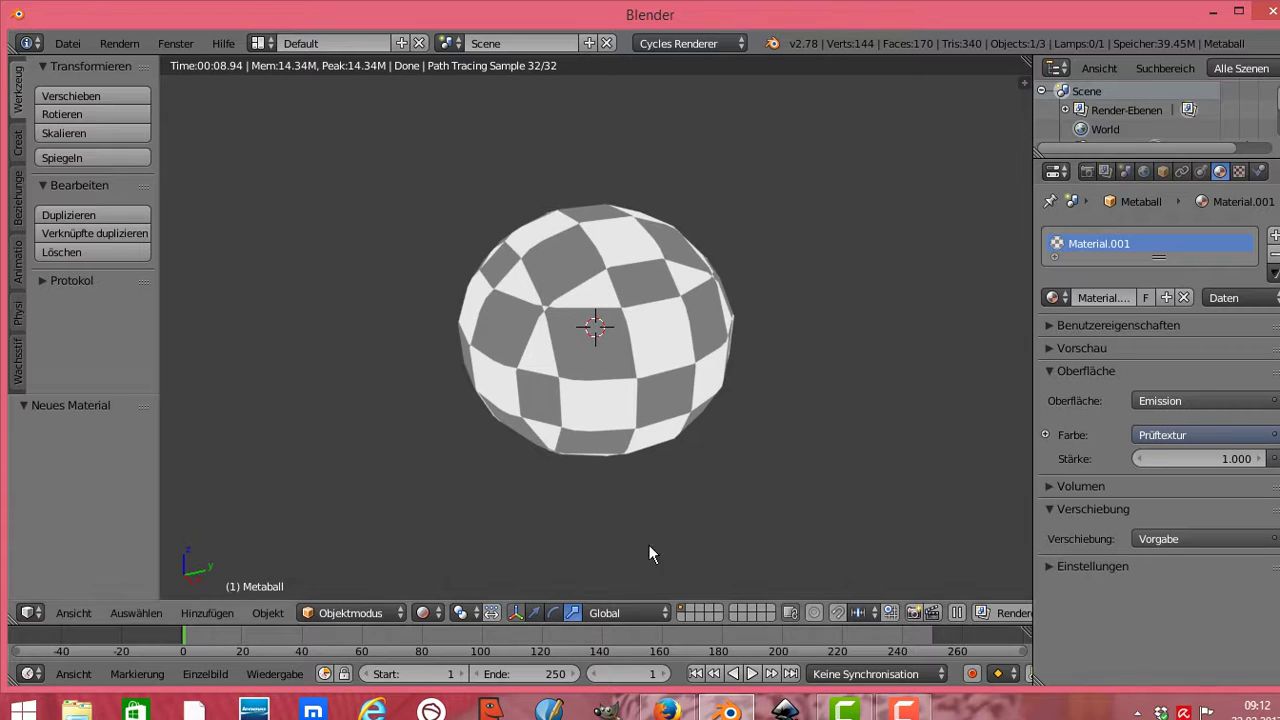
# In Solid shading, add a plane at the 3D cursor placed just below the sphere
pyautogui.click(440, 614)
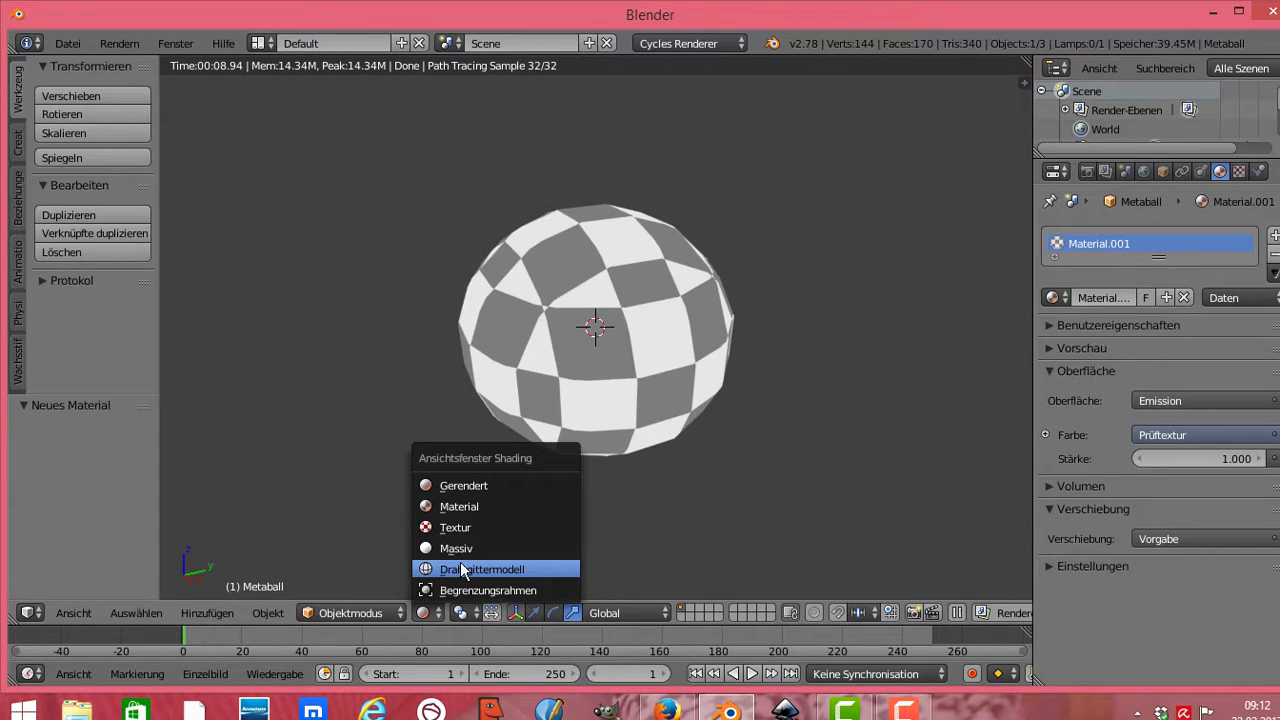
pyautogui.click(467, 549)
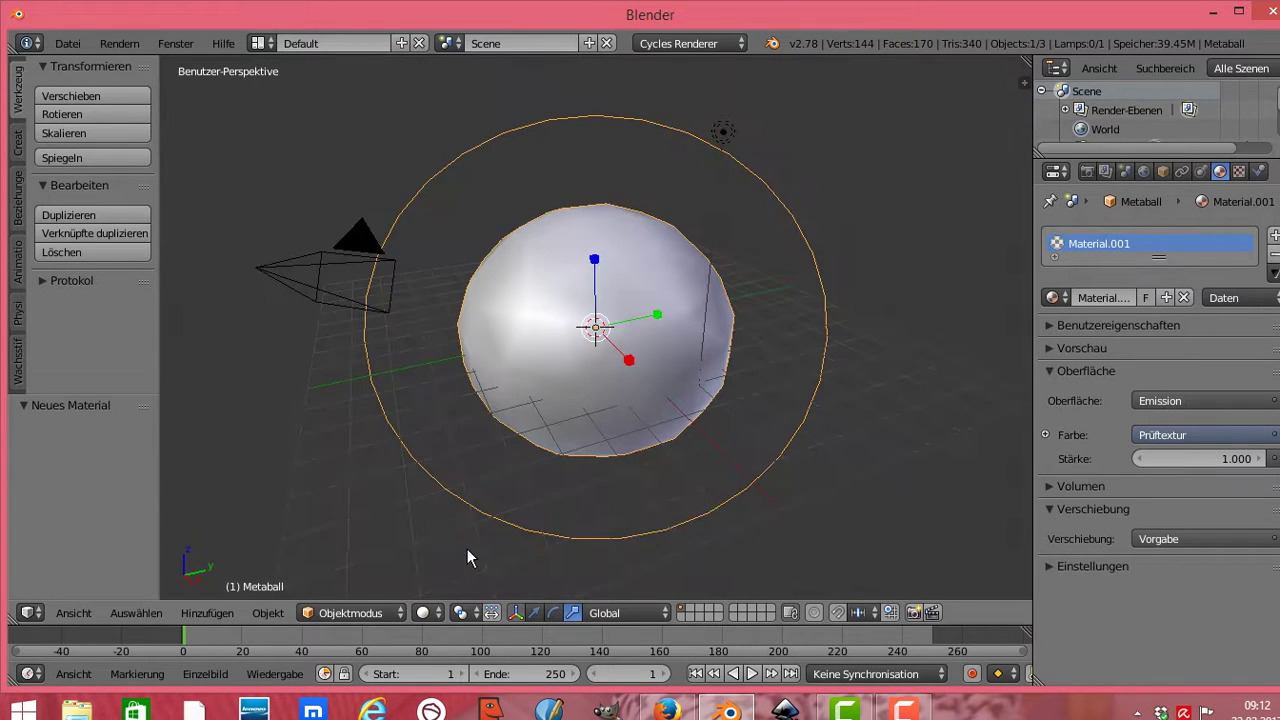
pyautogui.click(589, 466)
pyautogui.click(226, 613)
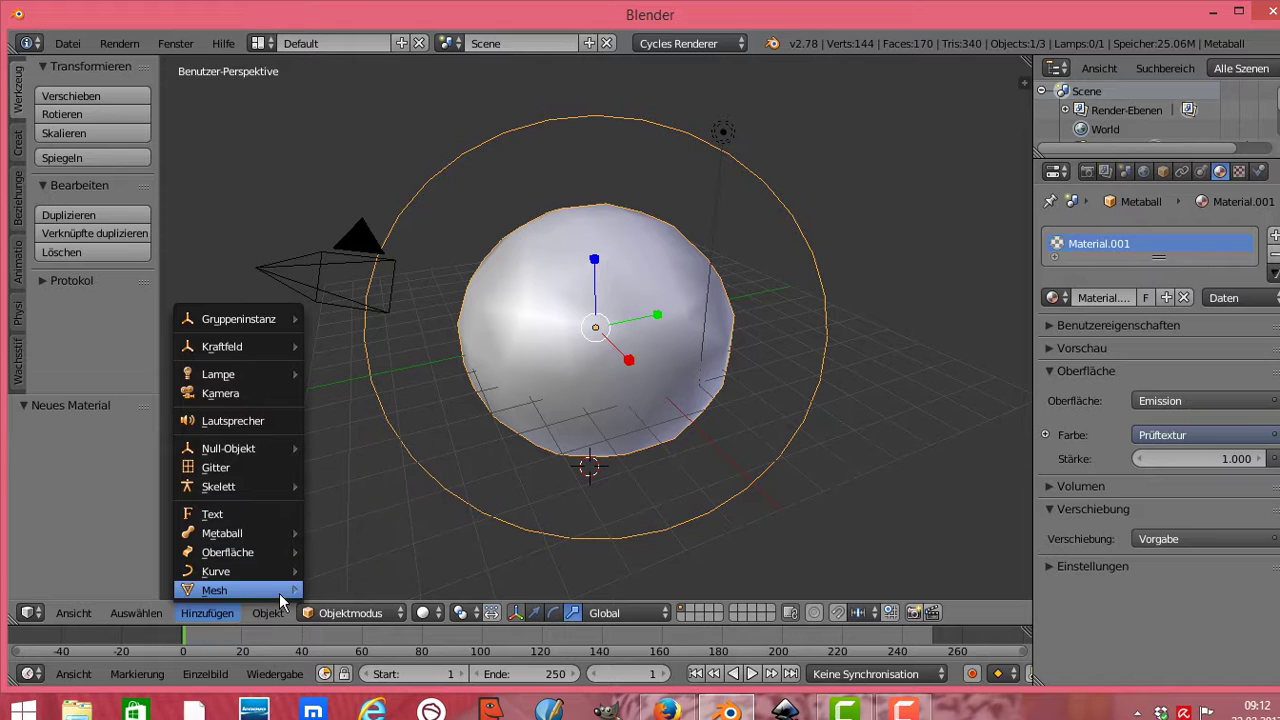
pyautogui.moveTo(238, 590)
pyautogui.click(367, 412)
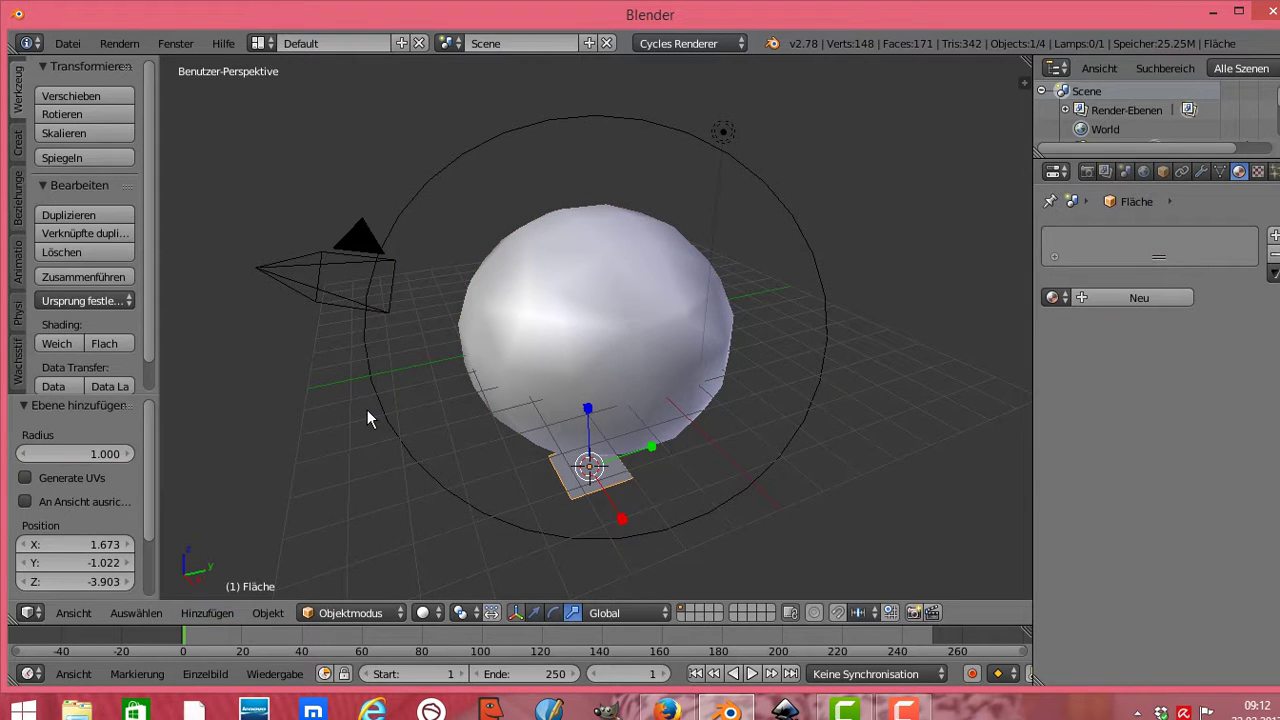
# Scale the plane out along X and Y into a large ground floor
pyautogui.press('s')
pyautogui.press('y')
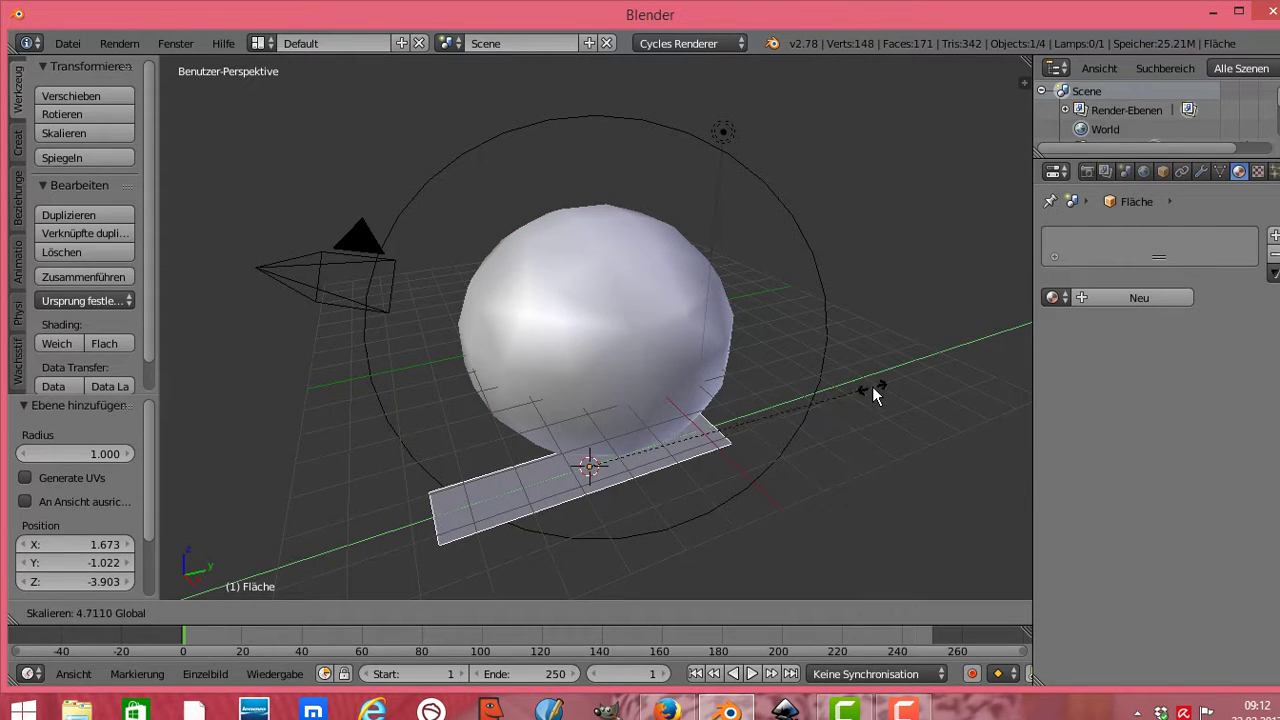
pyautogui.click(285, 259)
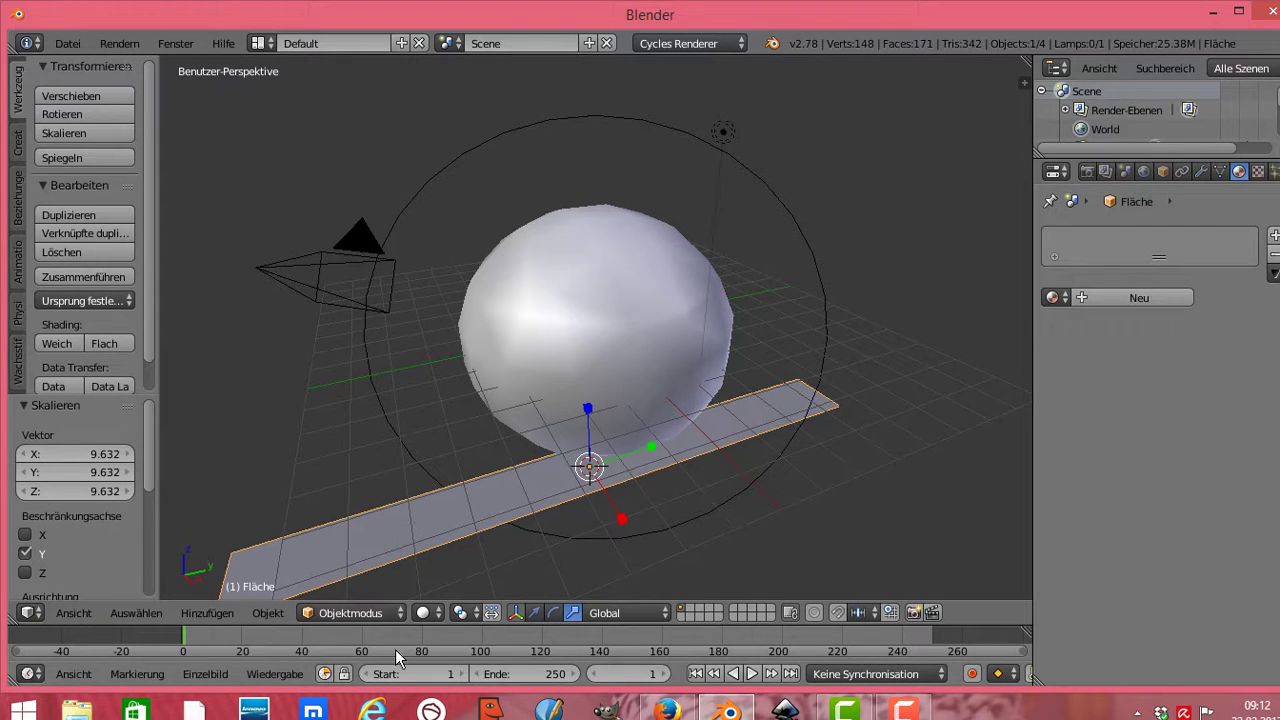
pyautogui.moveTo(622, 519); pyautogui.dragTo(845, 170)
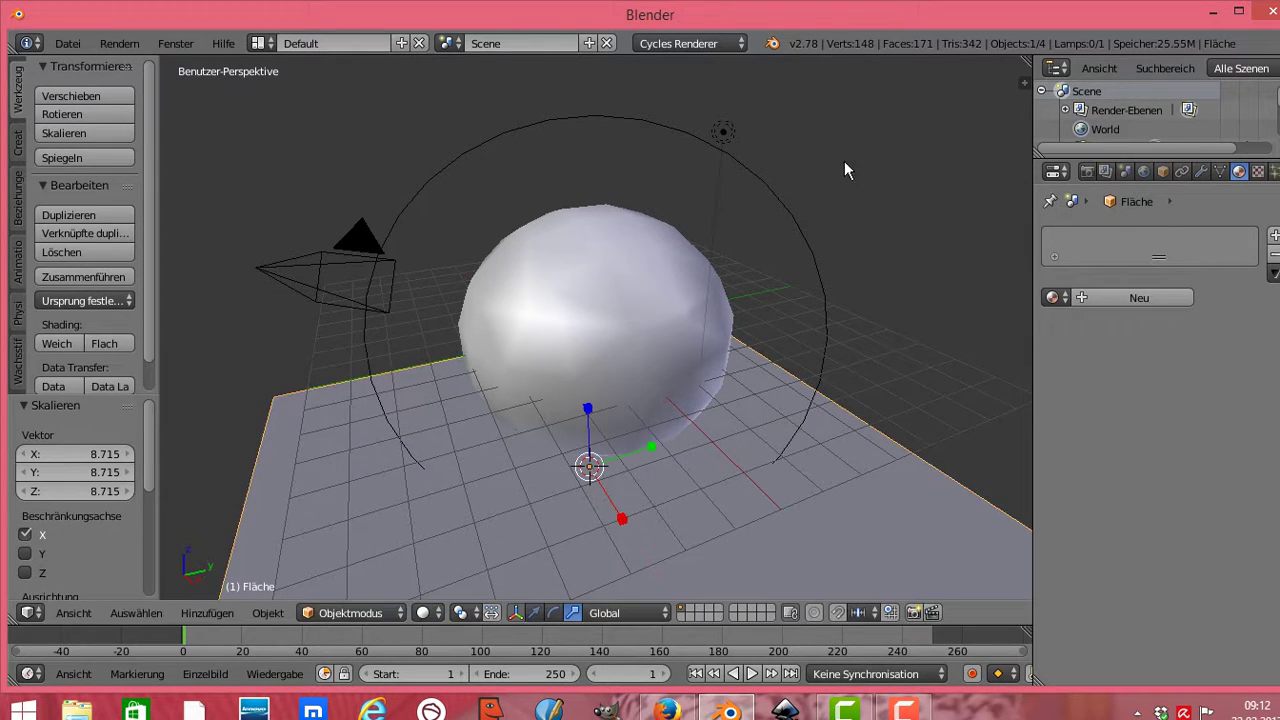
pyautogui.press('s')
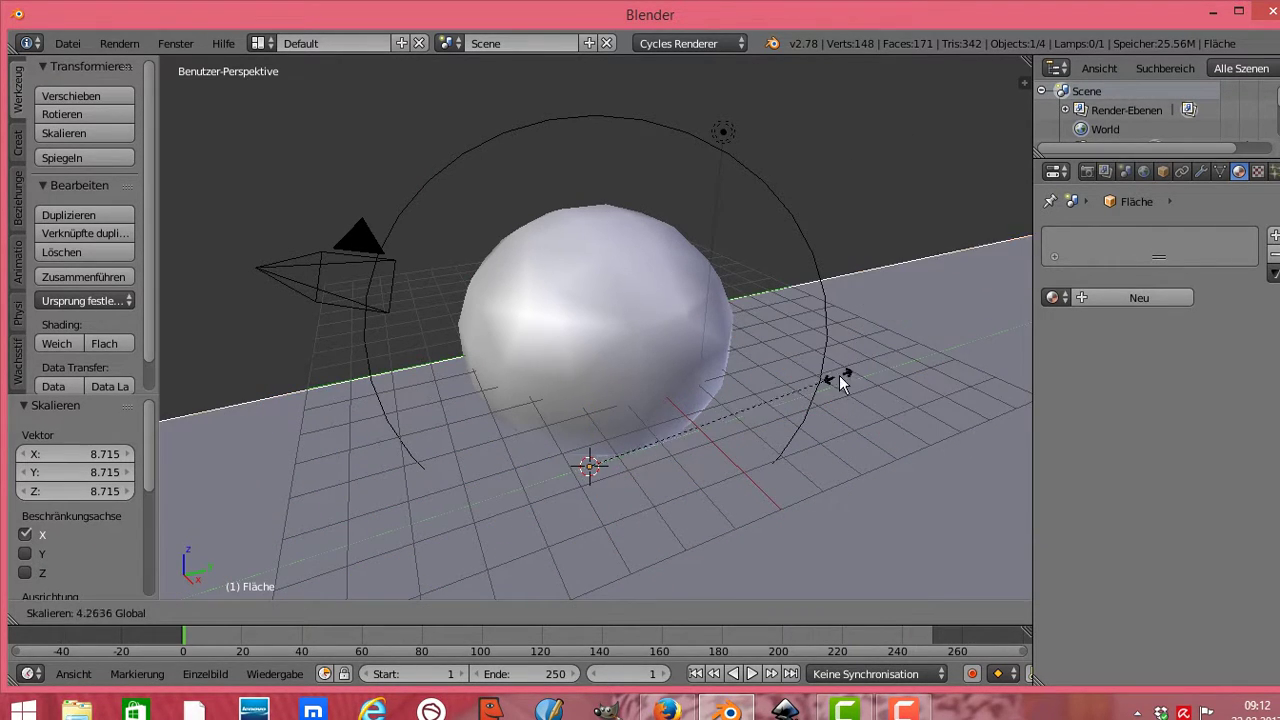
pyautogui.click(840, 381)
pyautogui.press('s')
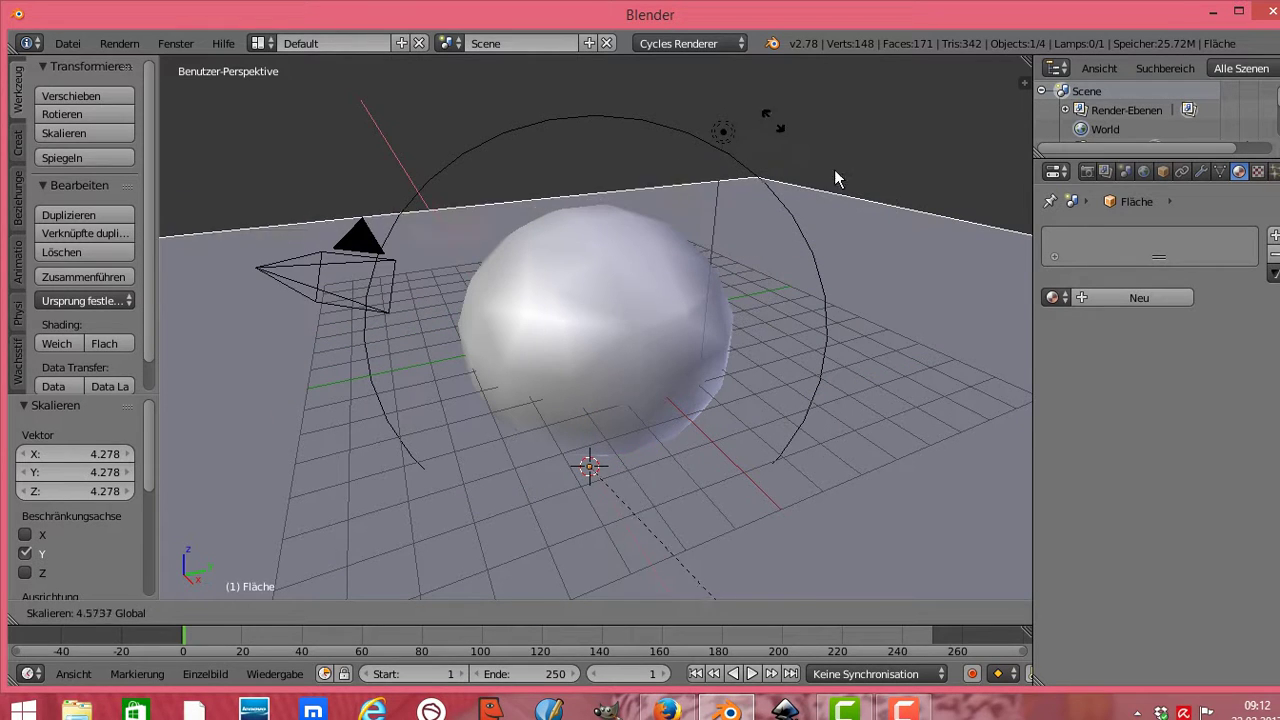
pyautogui.click(838, 180)
pyautogui.press('s')
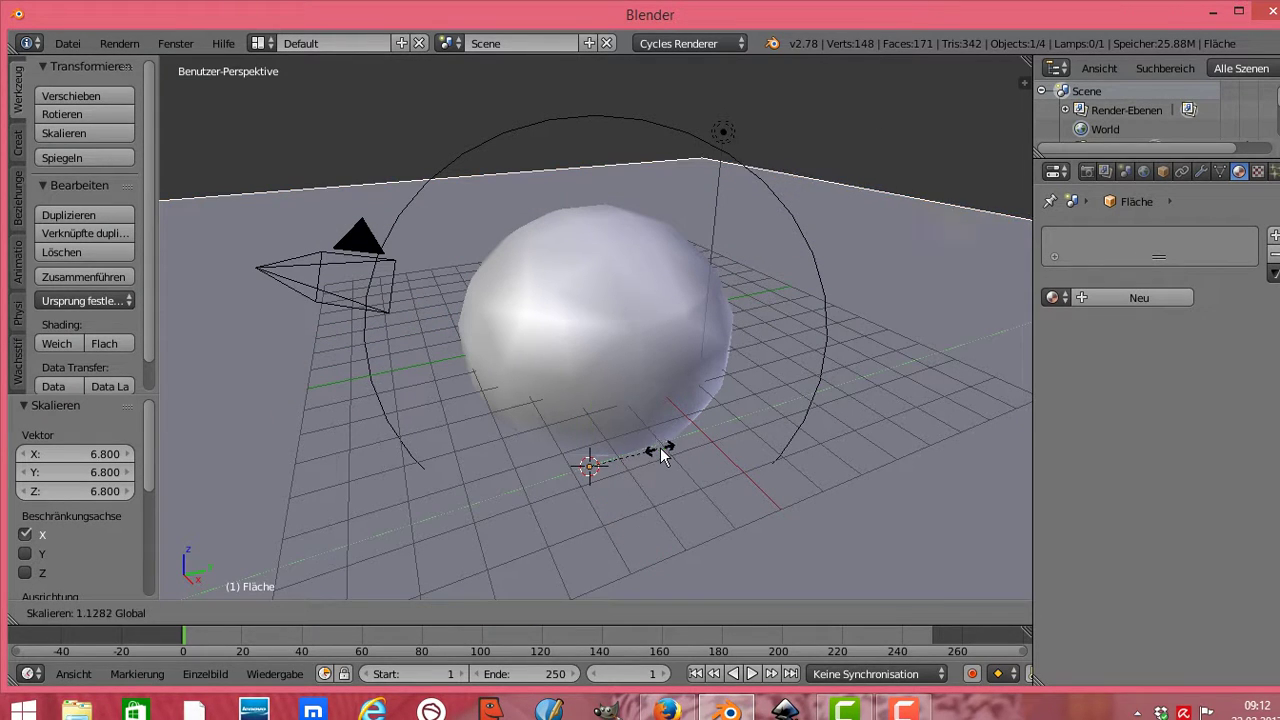
pyautogui.click(667, 455)
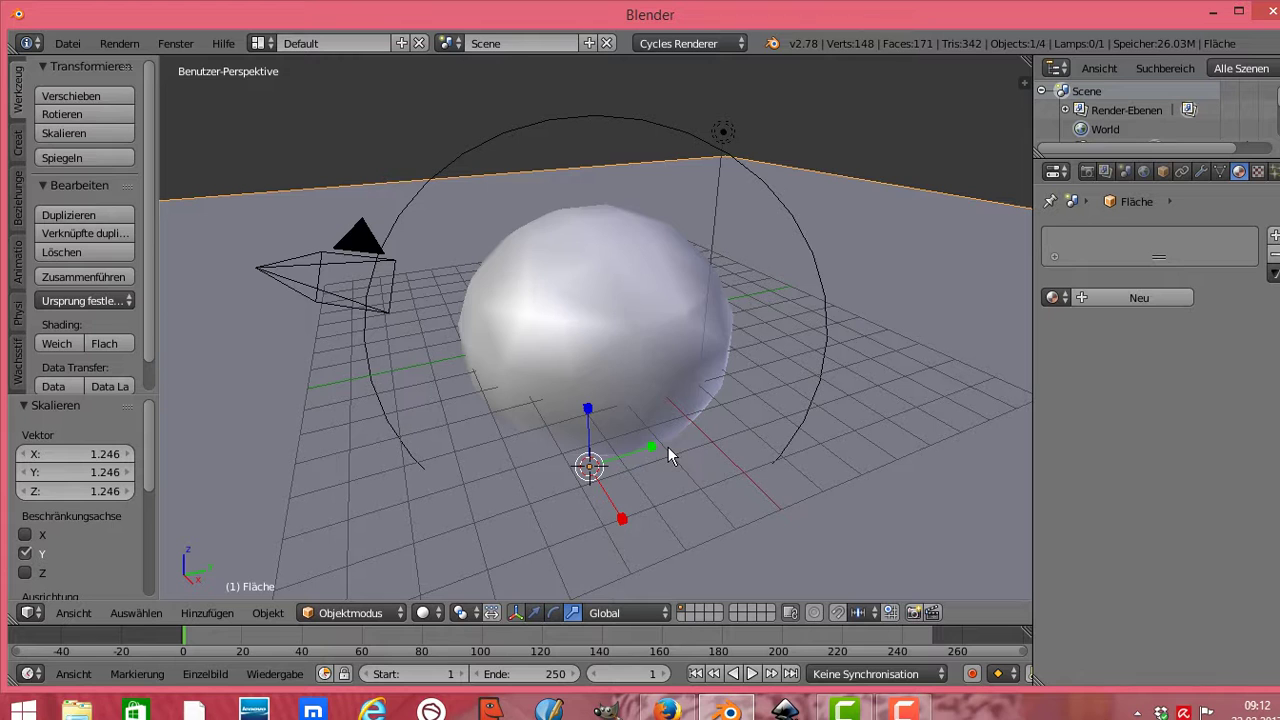
# In Rendered view, give the plane Material.002 with an image-texture colour and browse for the image
pyautogui.click(438, 613)
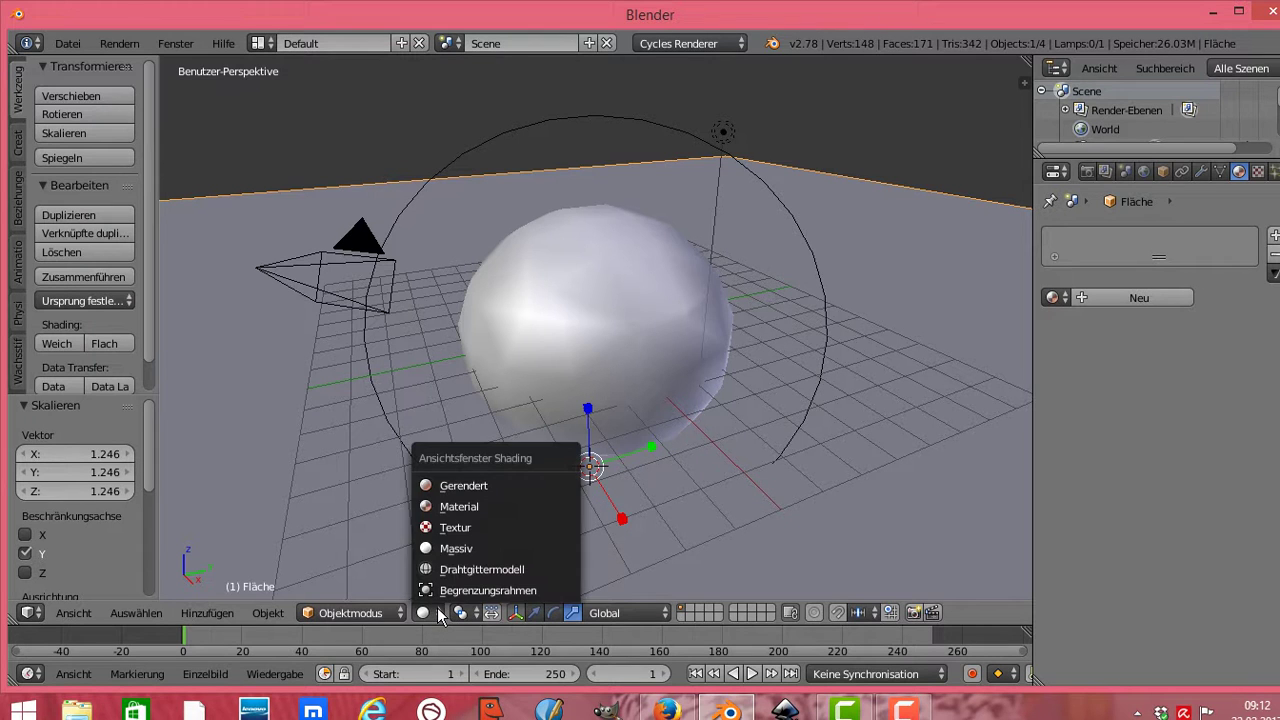
pyautogui.click(478, 486)
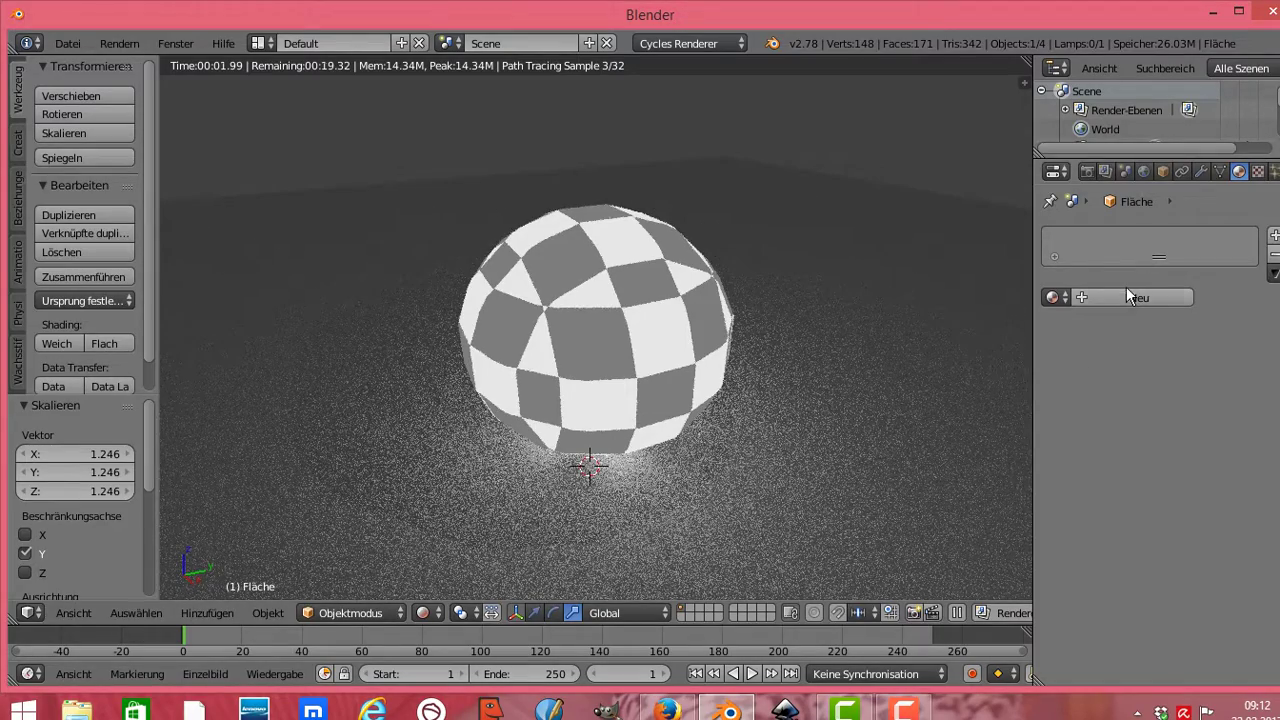
pyautogui.click(1129, 292)
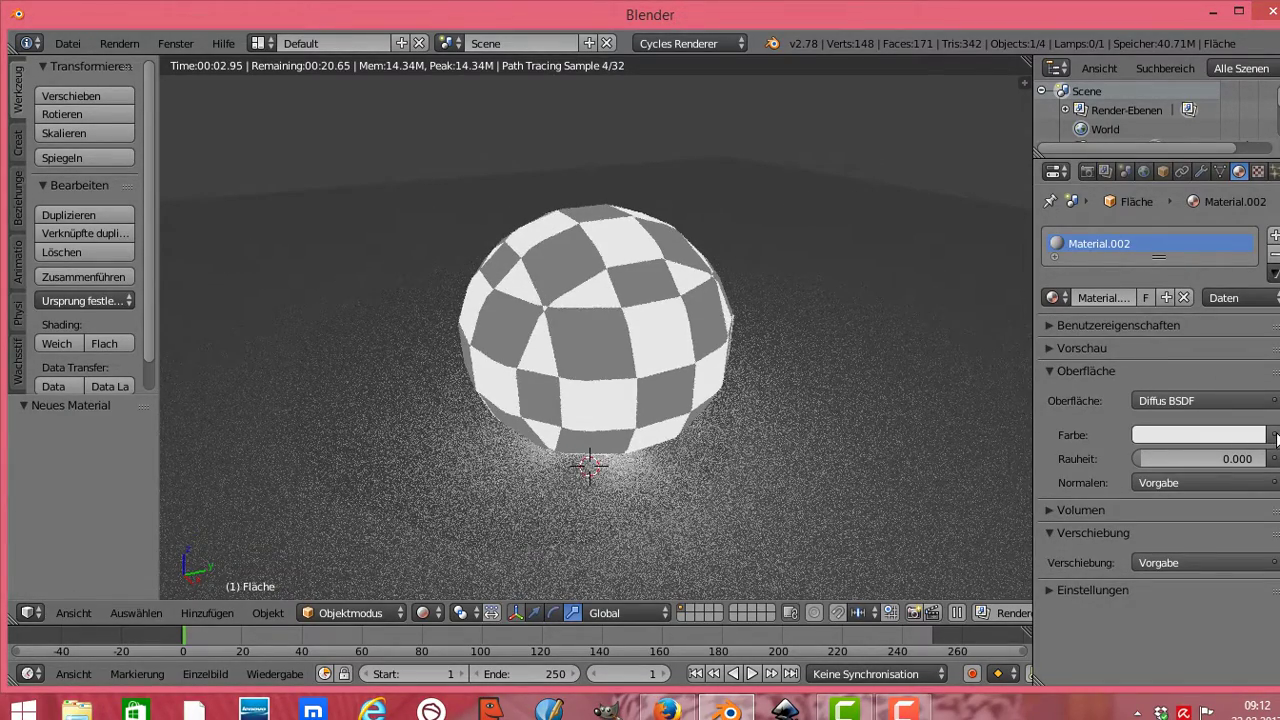
pyautogui.click(1276, 436)
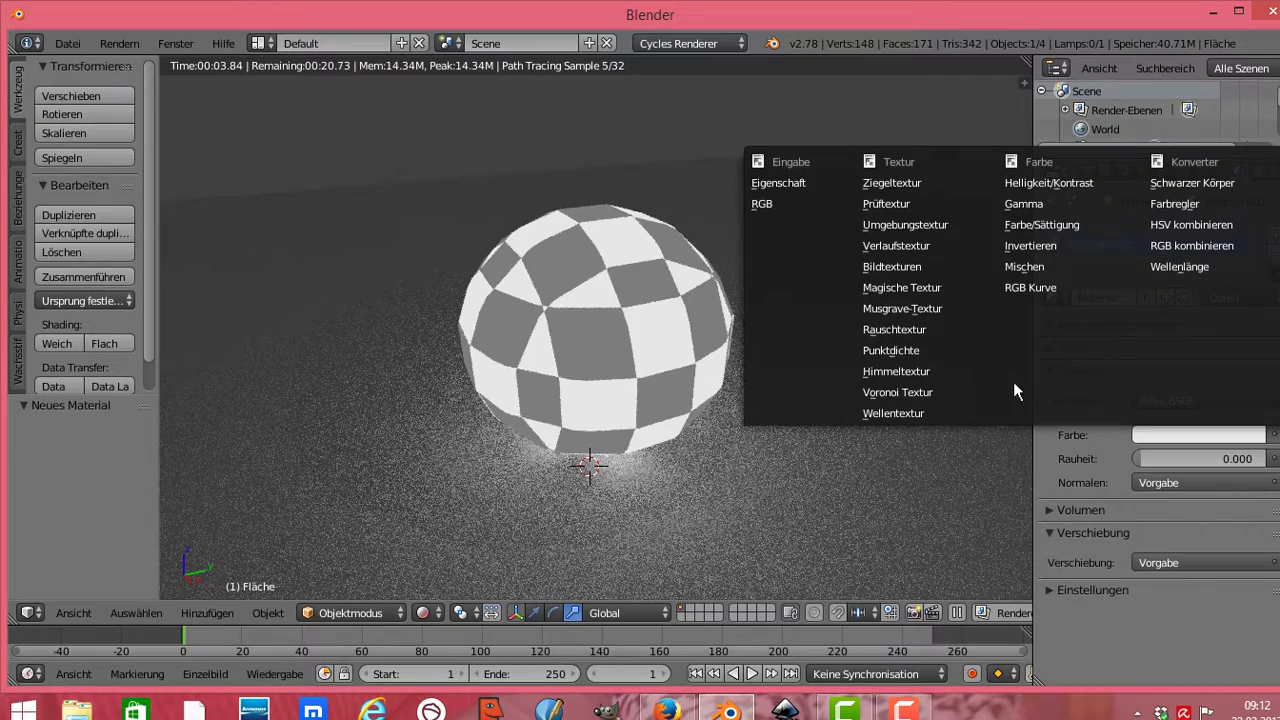
pyautogui.click(920, 269)
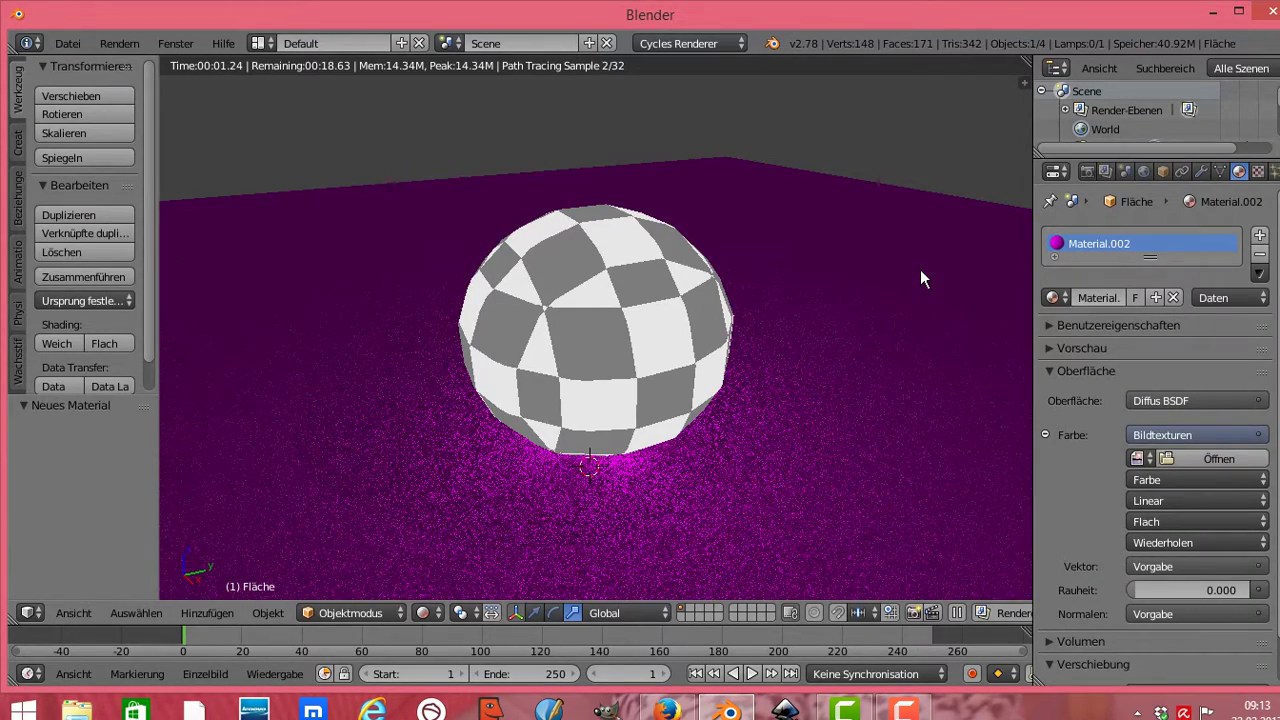
pyautogui.click(1227, 459)
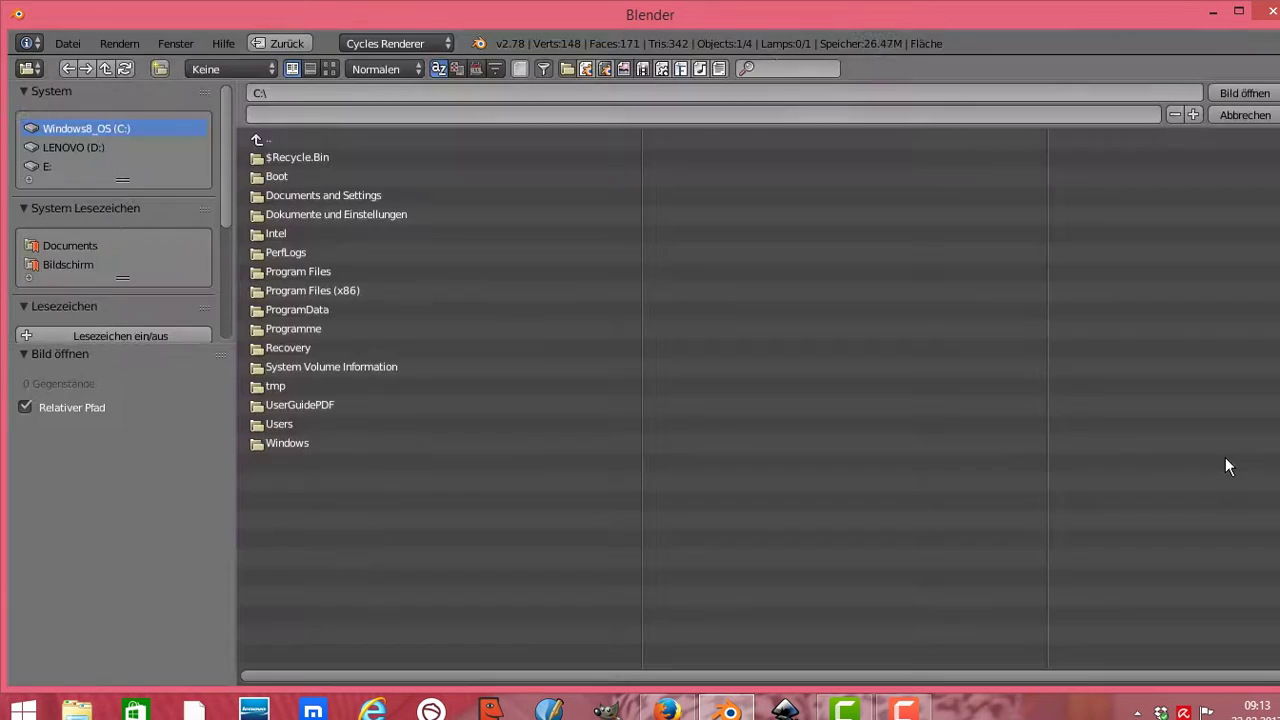
# Load rasen.jpg from Desktop/Blender-Tutorial as the plane's grass image texture
pyautogui.click(69, 263)
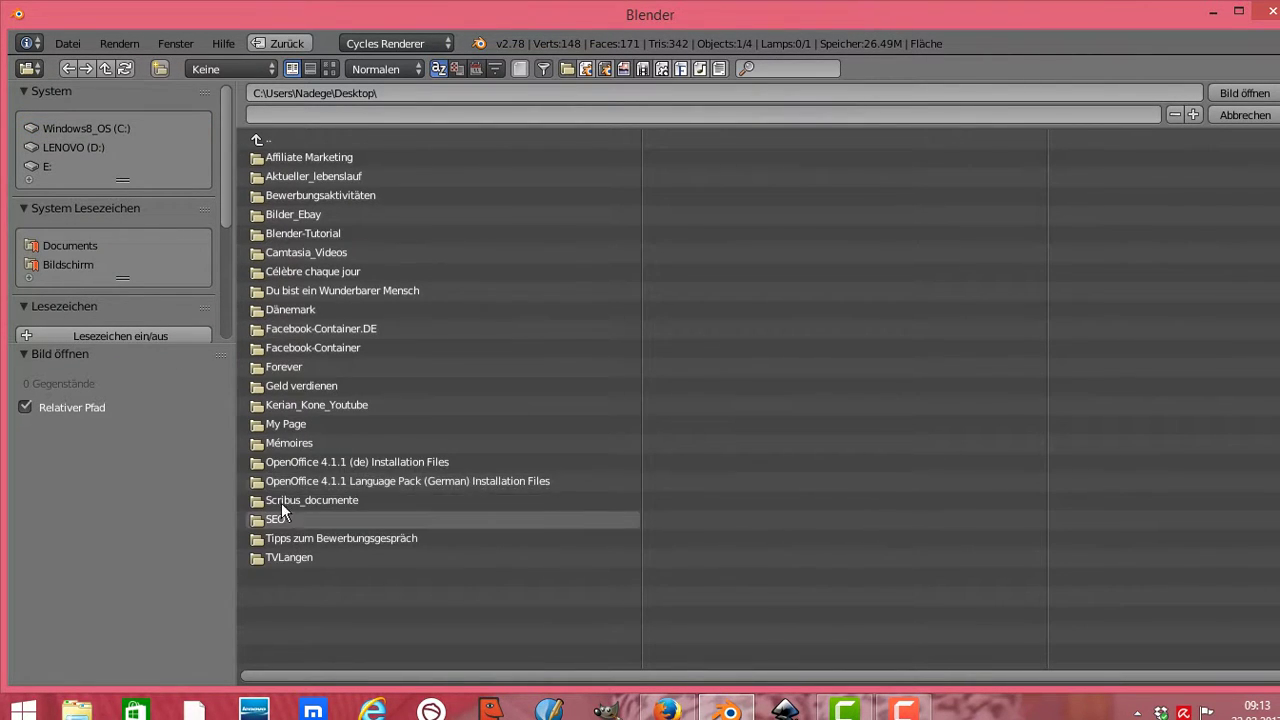
pyautogui.click(294, 234)
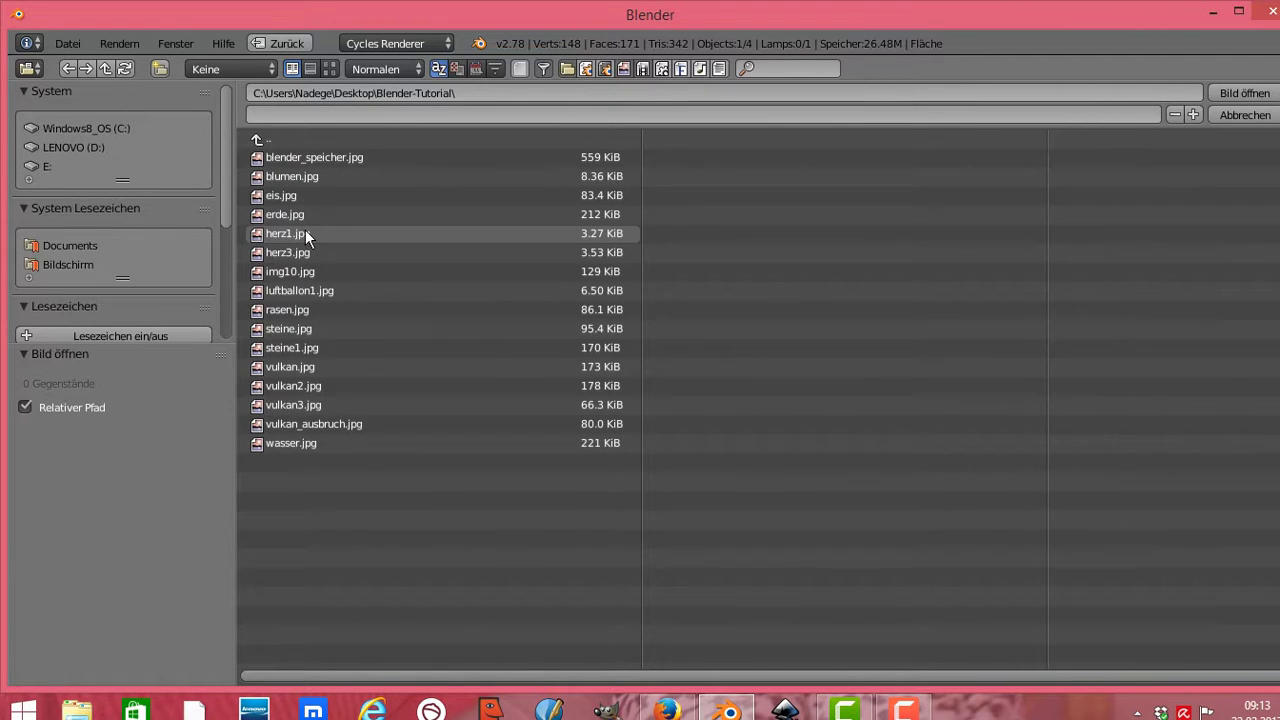
pyautogui.click(290, 310)
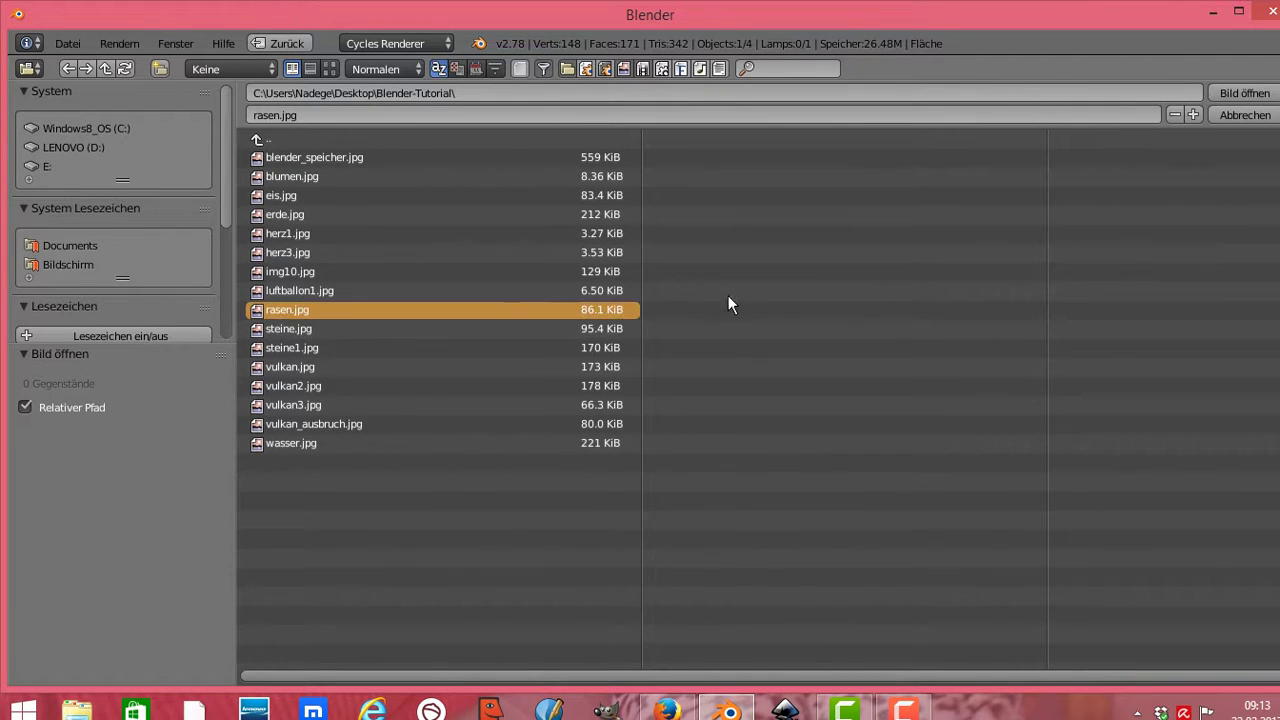
pyautogui.click(1240, 94)
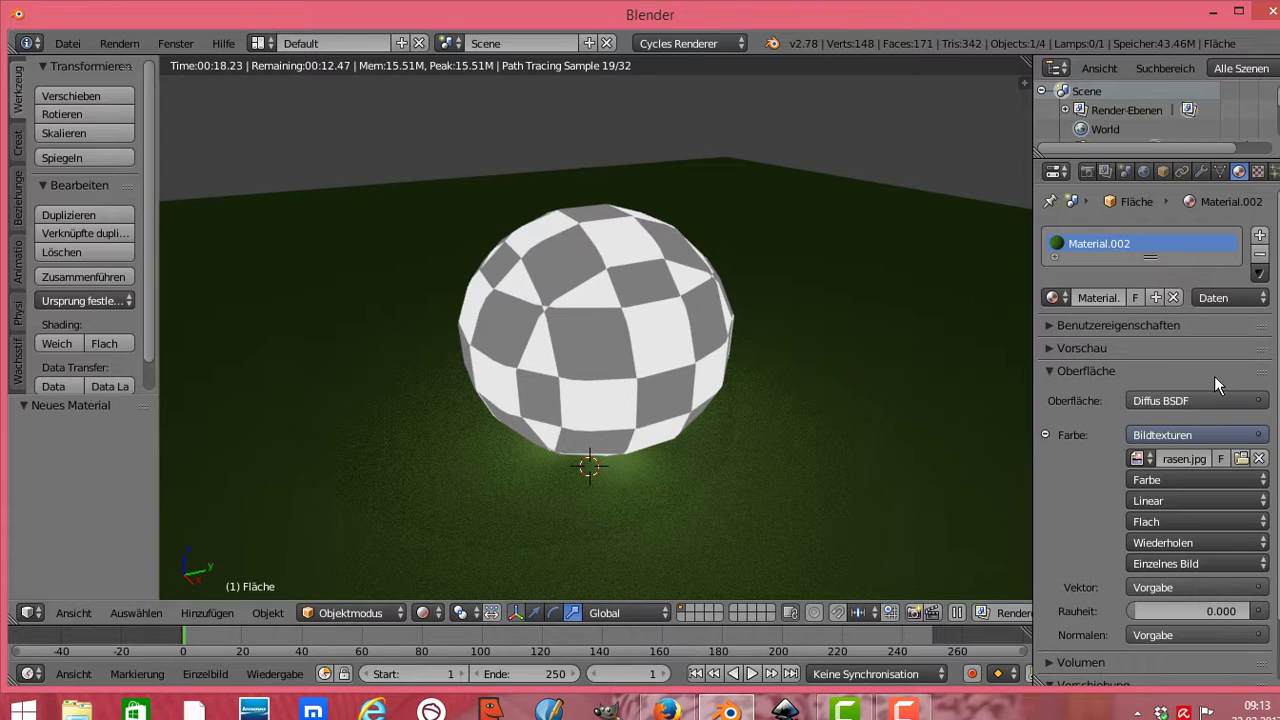
# Lighten the World background colour by raising its value in the colour picker
pyautogui.click(1144, 172)
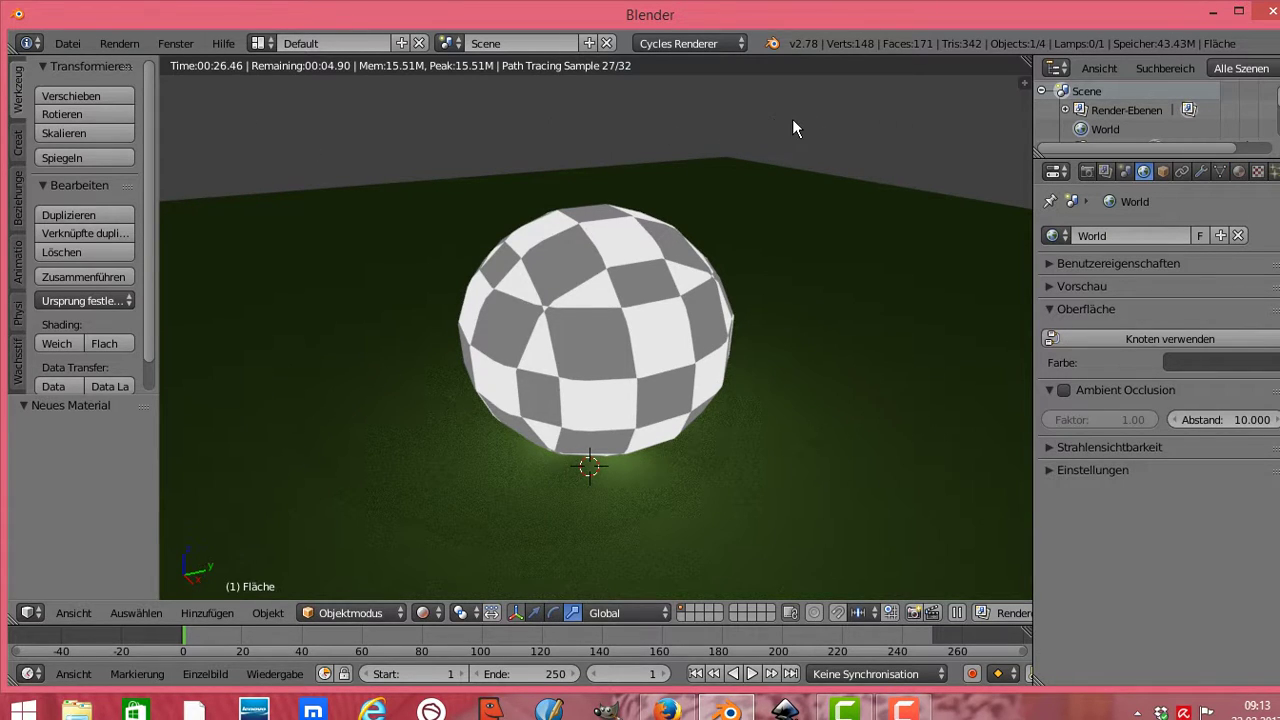
pyautogui.click(1208, 363)
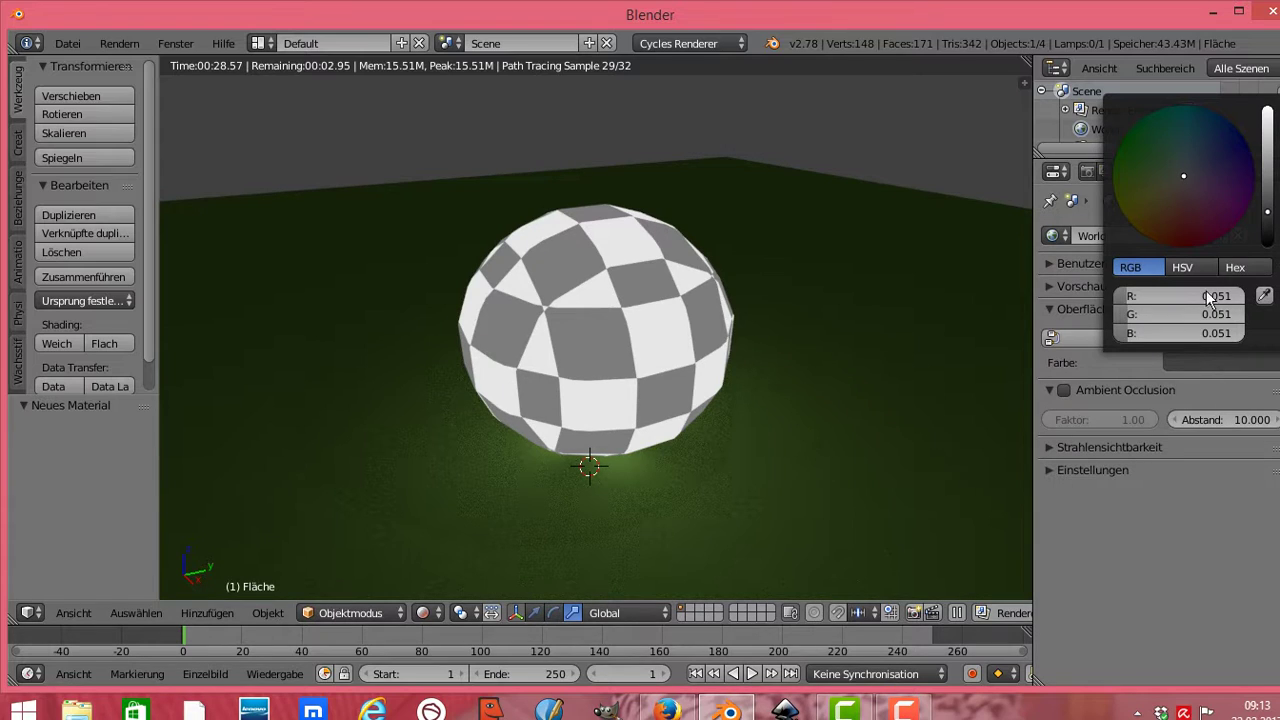
pyautogui.moveTo(1267, 212); pyautogui.dragTo(1267, 115)
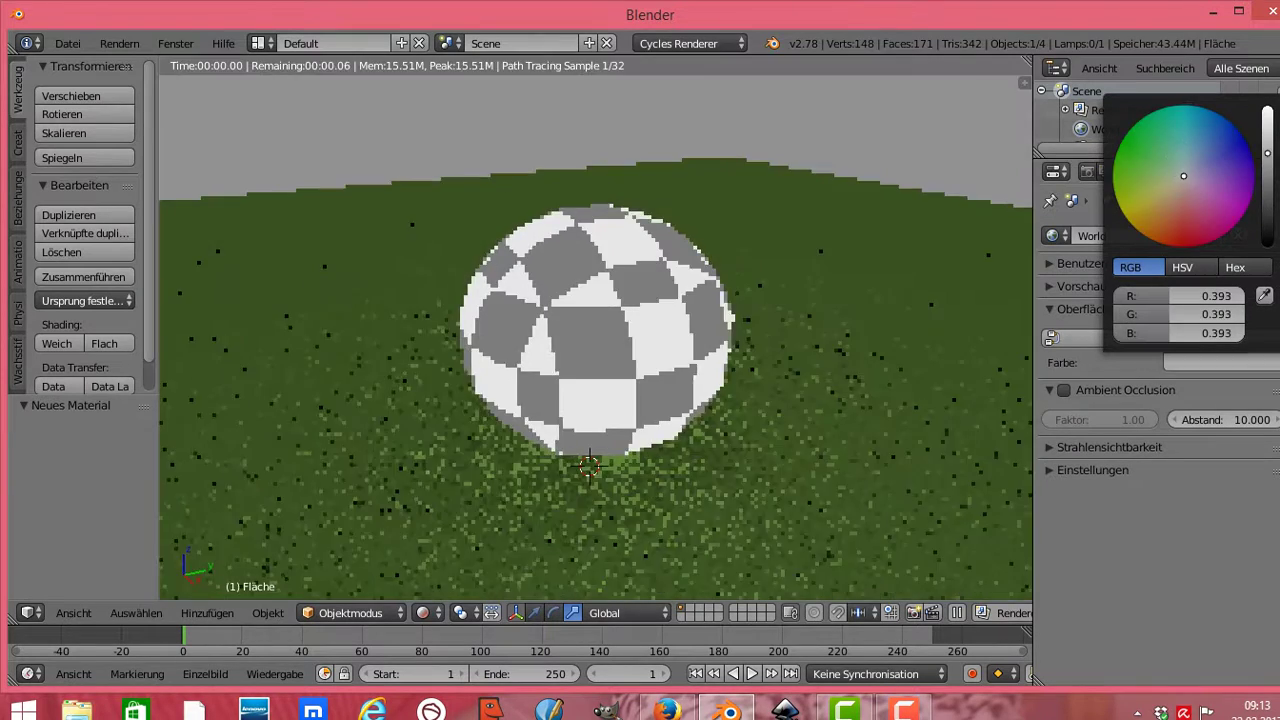